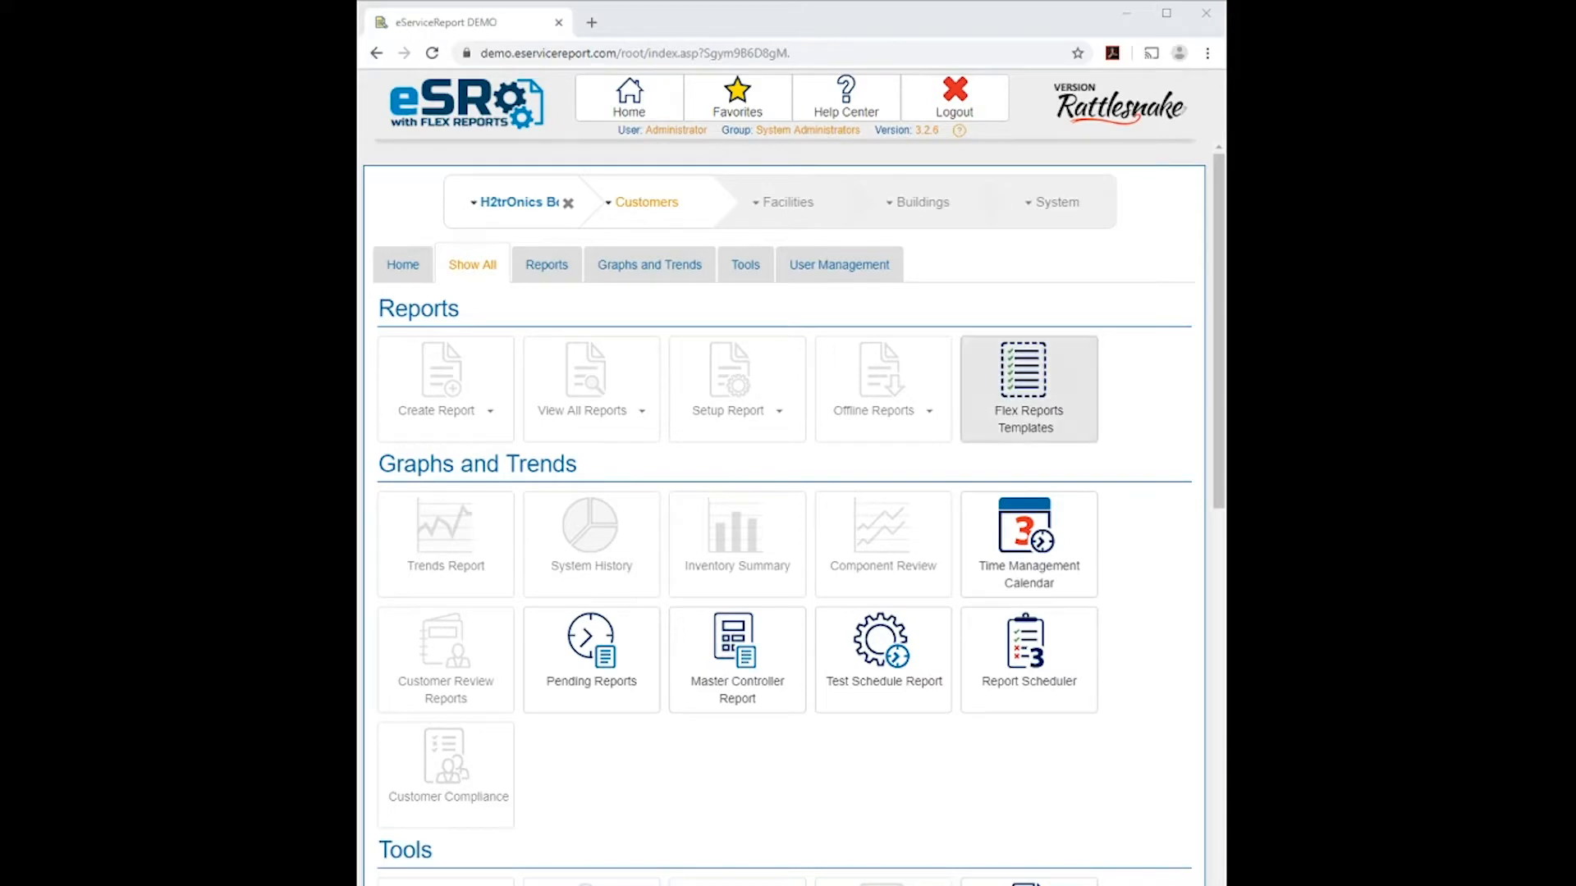
- Start a new Flex Reports template named "Site Inspection Report"
left_click(1083, 402)
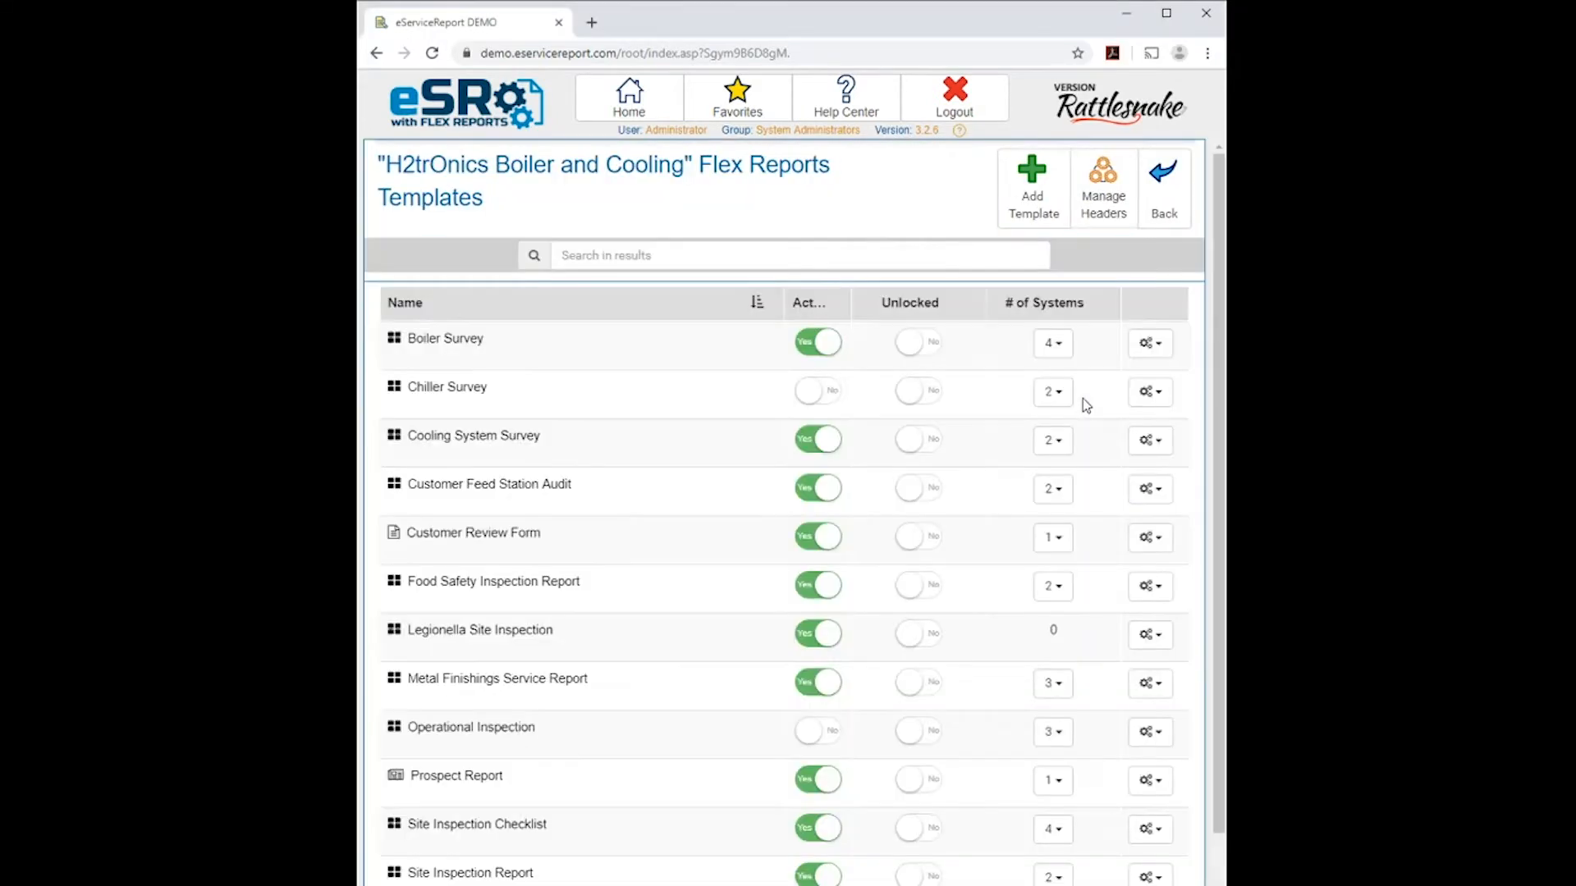
left_click(1040, 214)
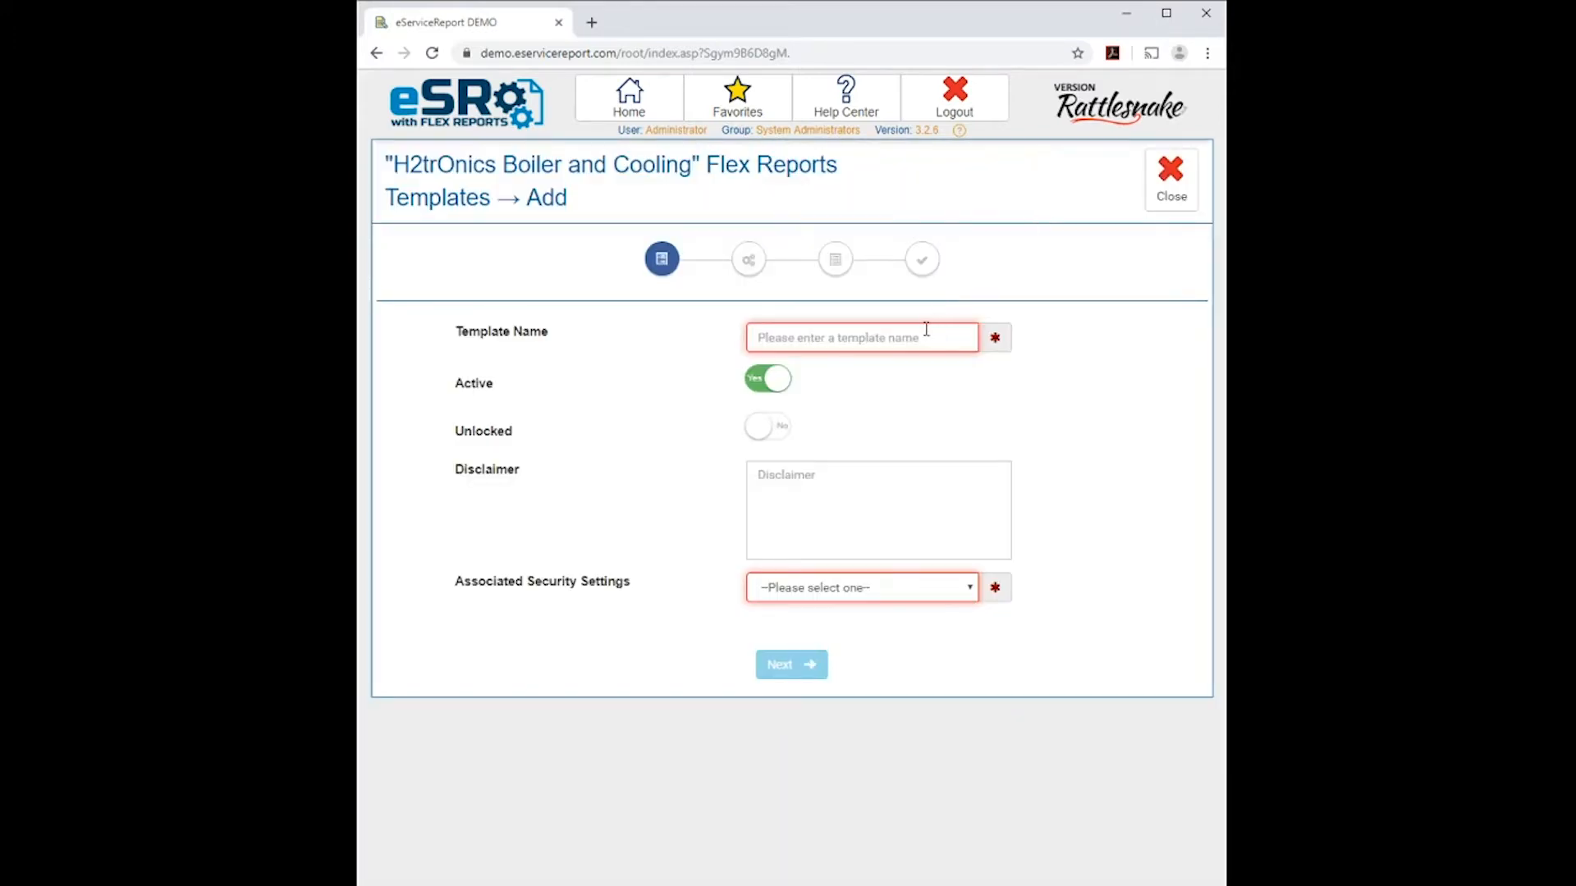
left_click(925, 332)
type("S")
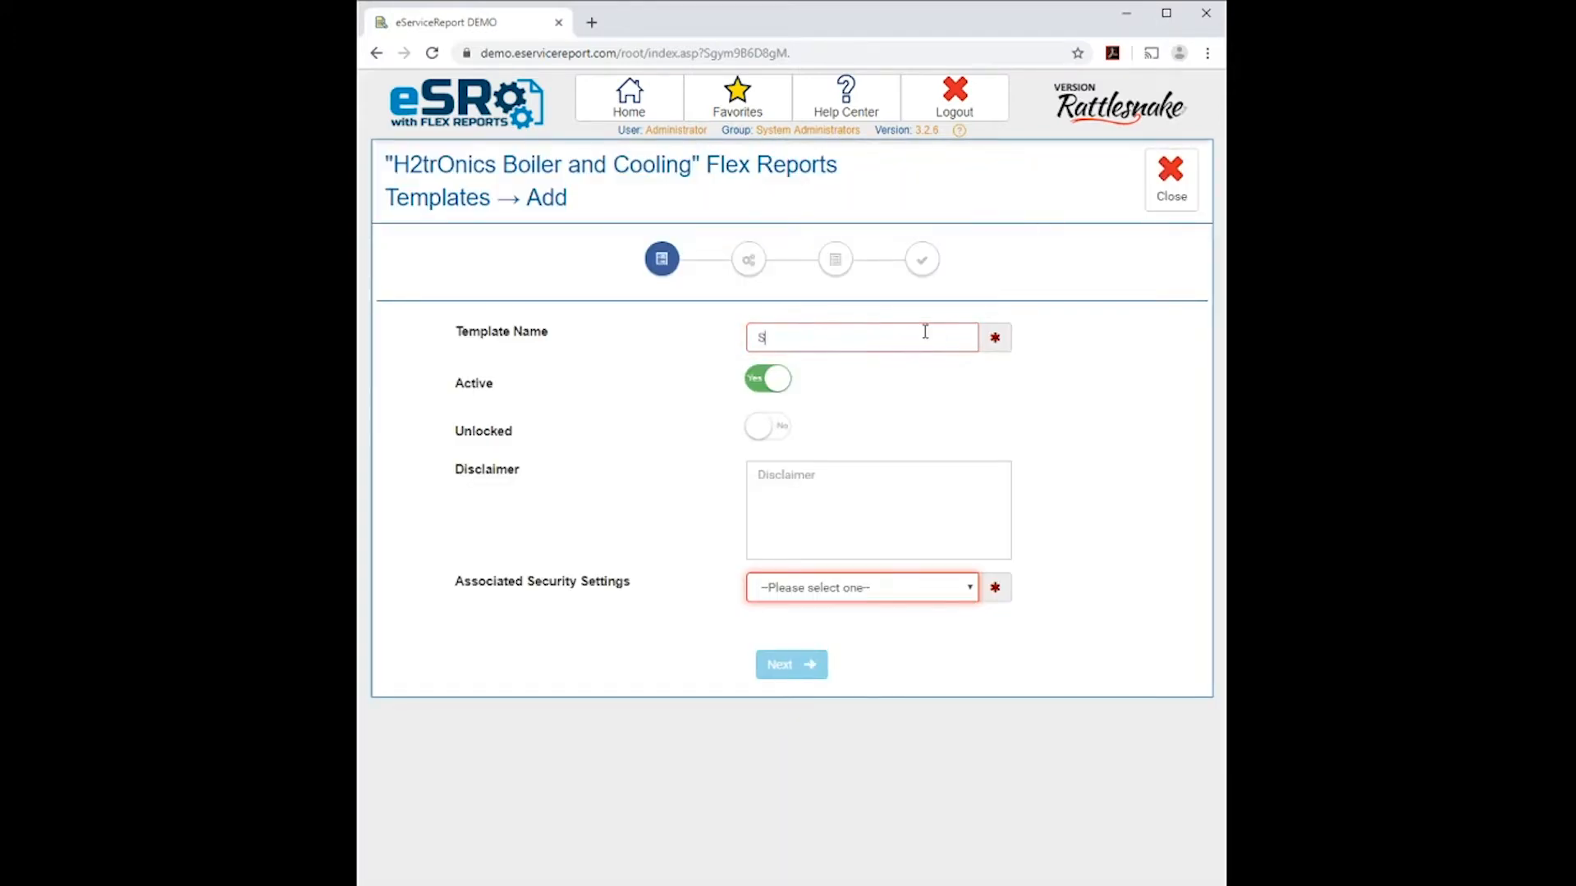
type("ite inspection Report")
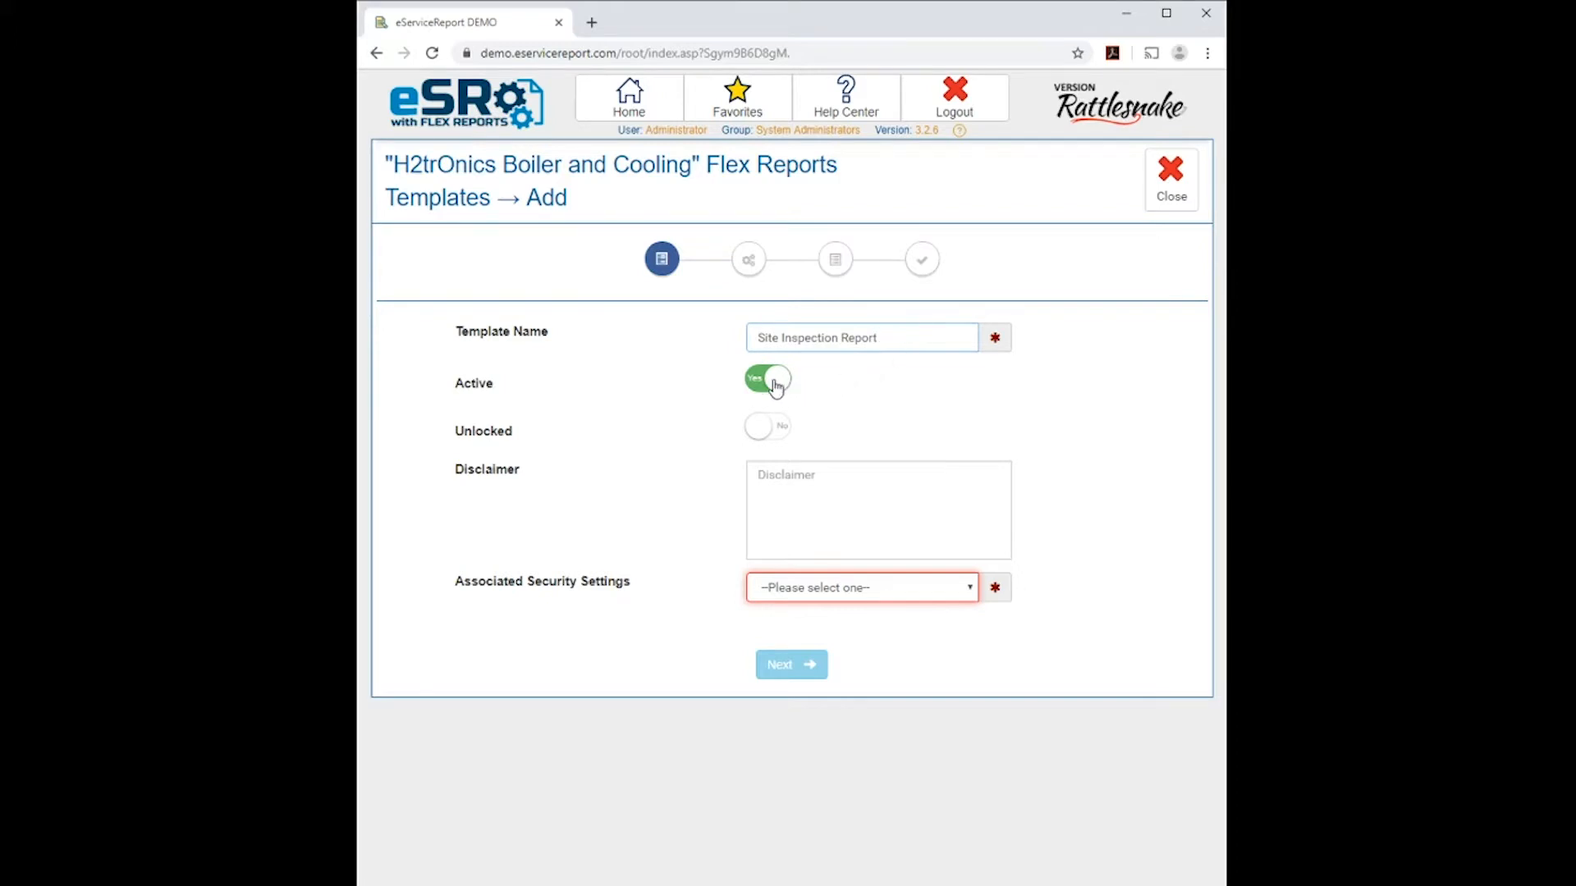
left_click(772, 427)
left_click(771, 428)
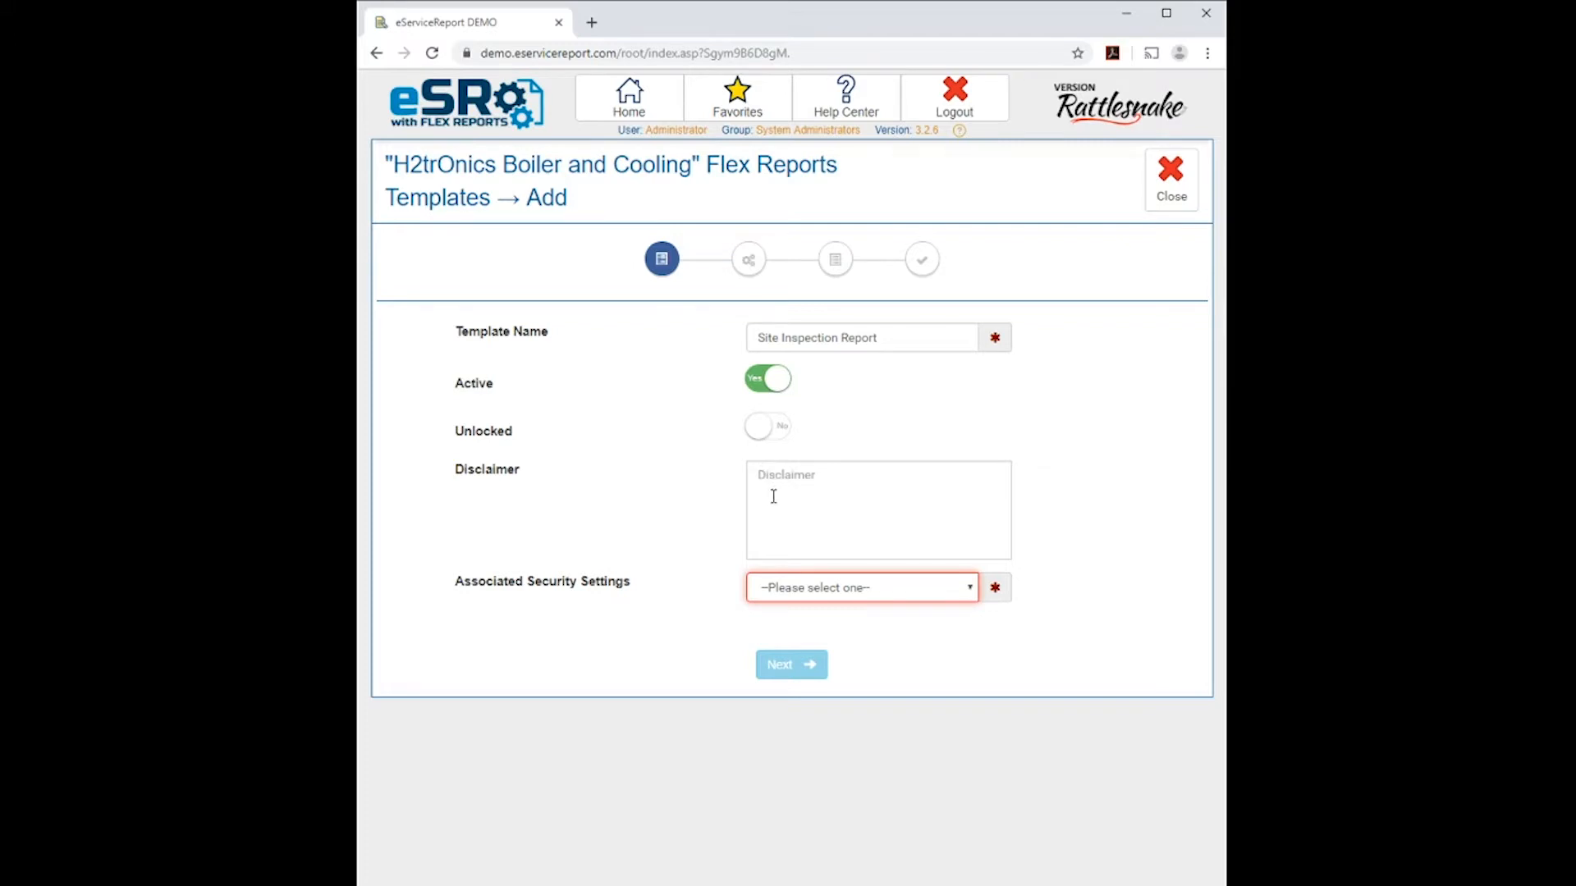
- Enter the chemical feed station audit disclaimer and set the template's associated security settings to Service Report
left_click(793, 518)
type("The purpose of this audit is to ensure the proper operation of the chemical feed station.  Opinions, including detailed technical analyses, may be issued in writing as supplemental materials when necessary.")
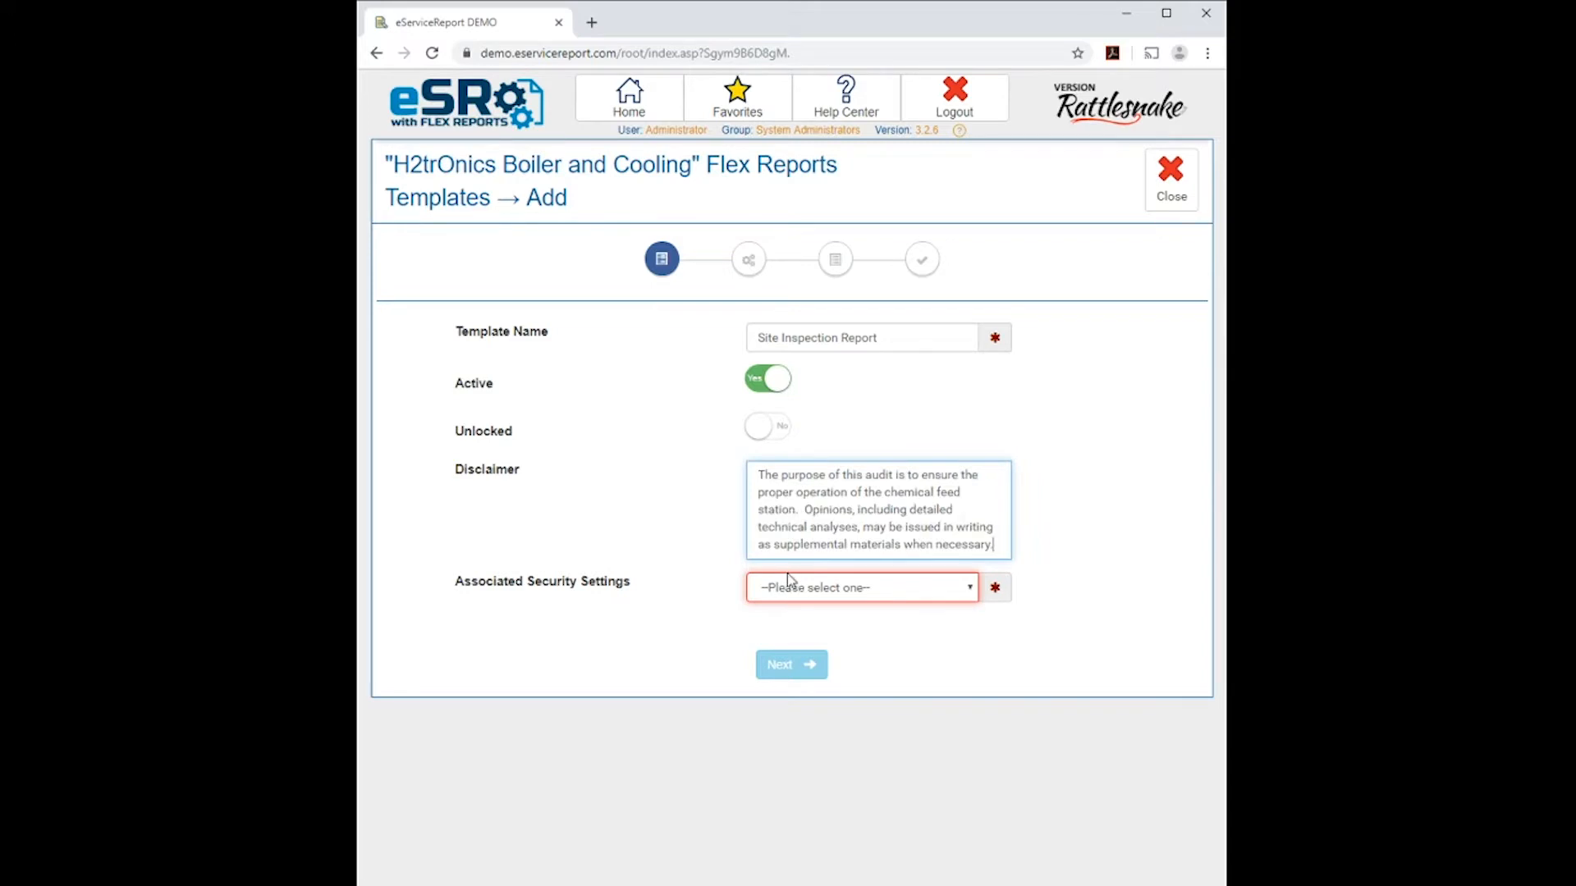
left_click(787, 594)
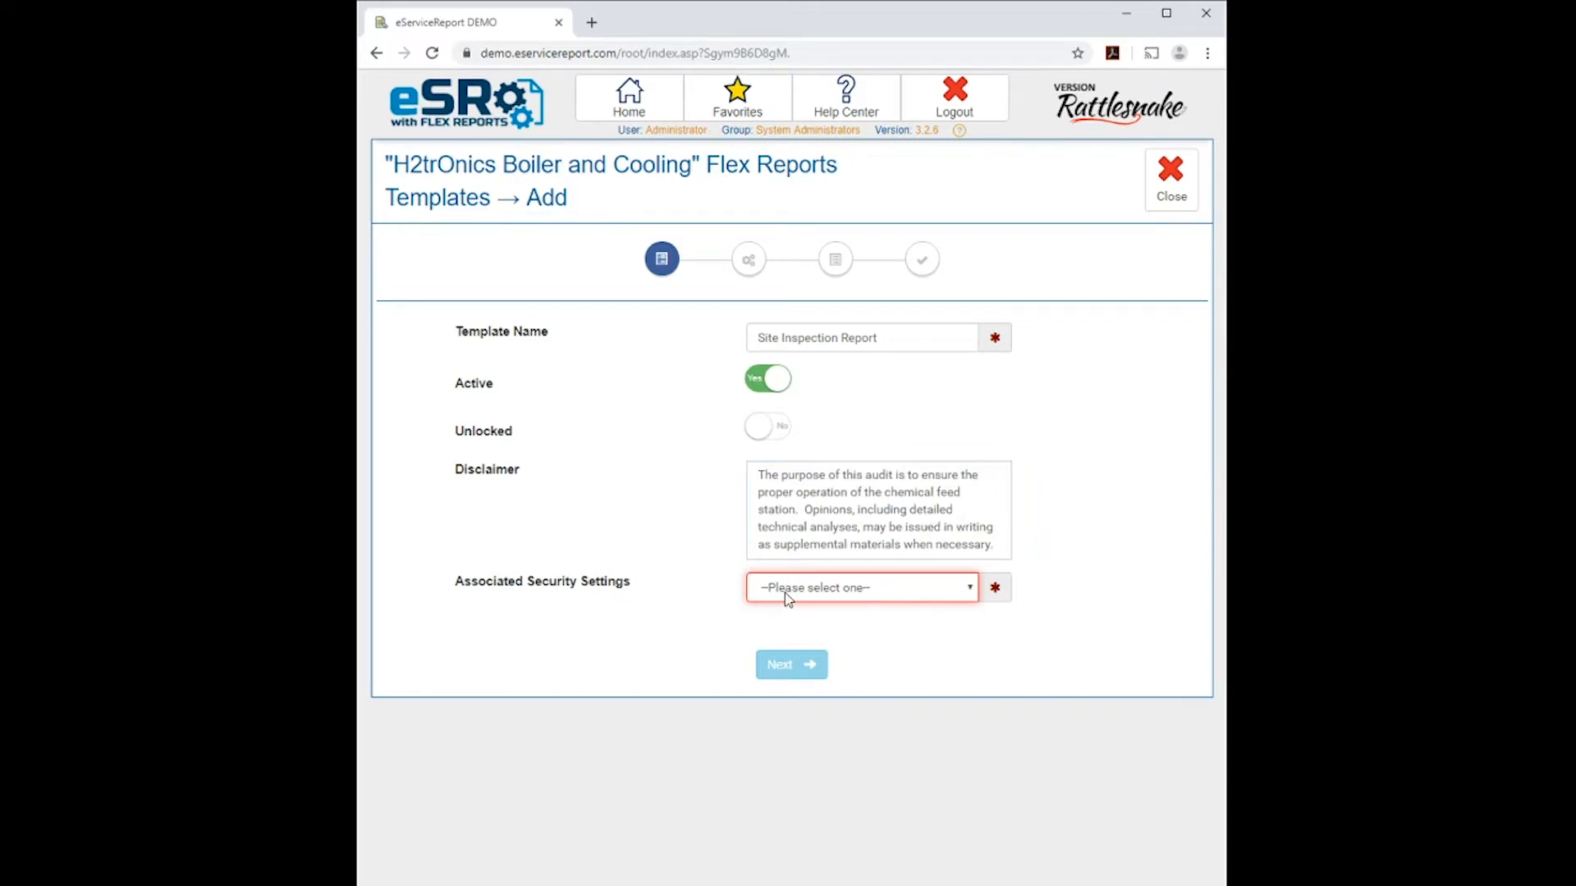
left_click(786, 627)
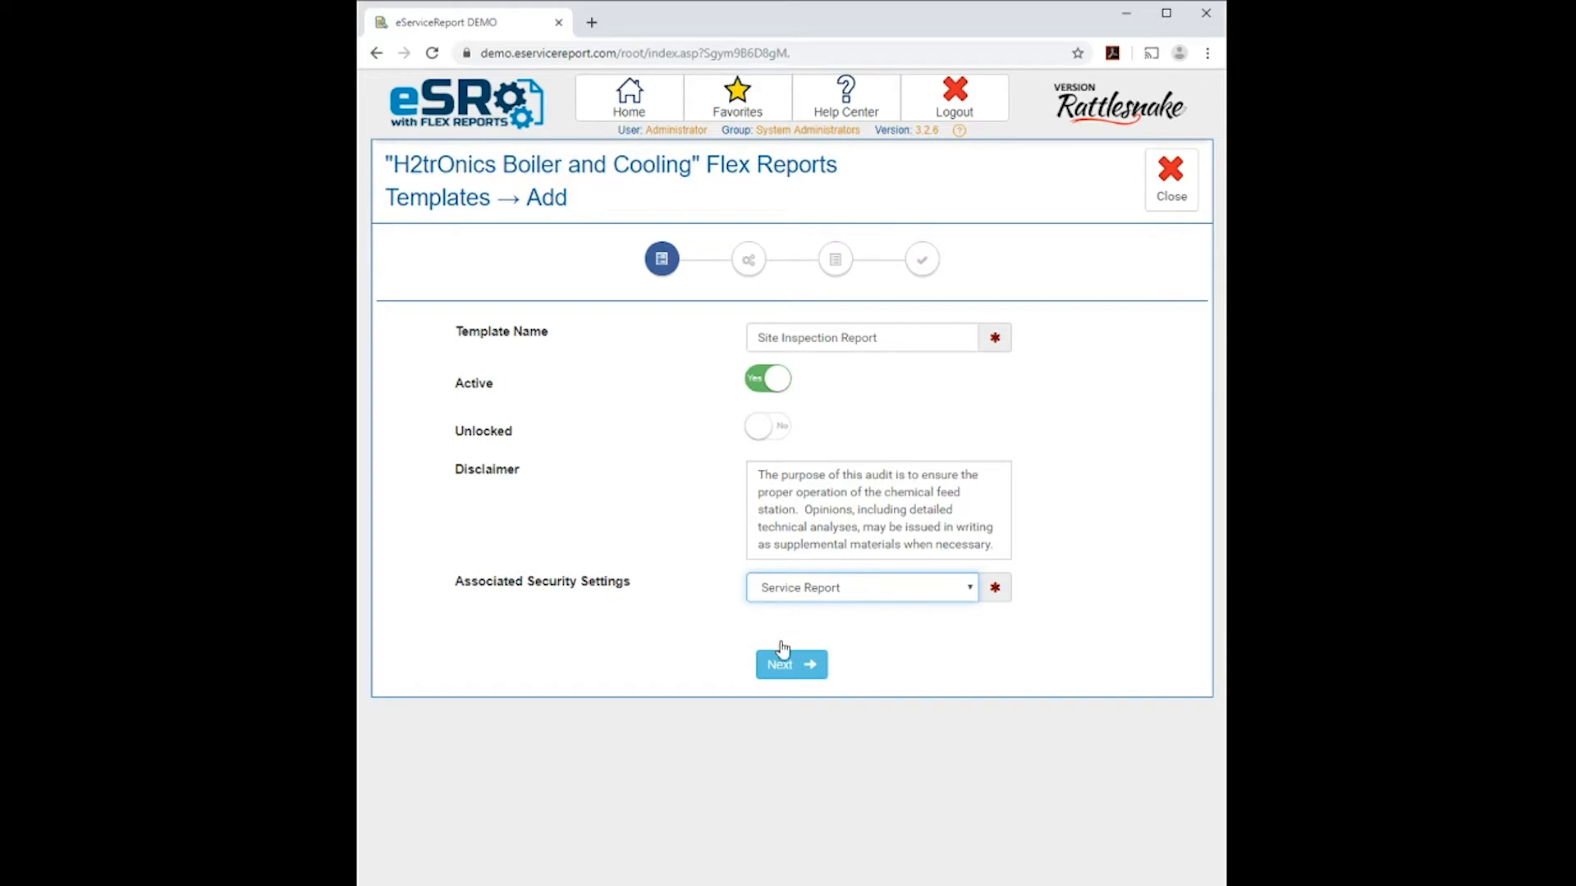
left_click(780, 665)
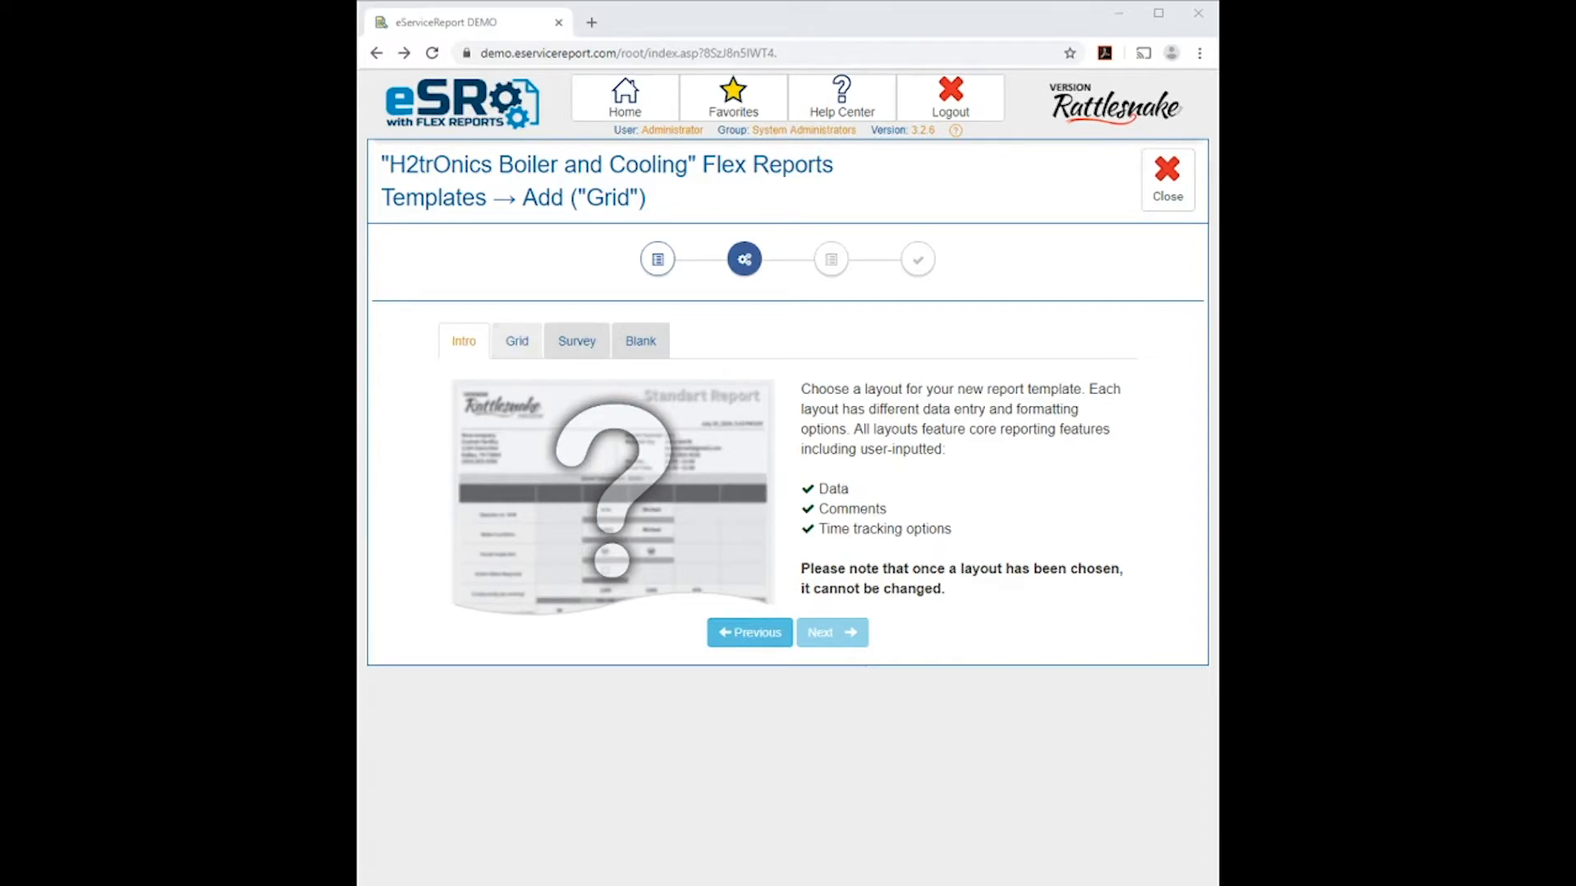
- Choose the Grid layout for the template and save it after trying its report number, time and inventory display options
left_click(517, 340)
left_click(831, 633)
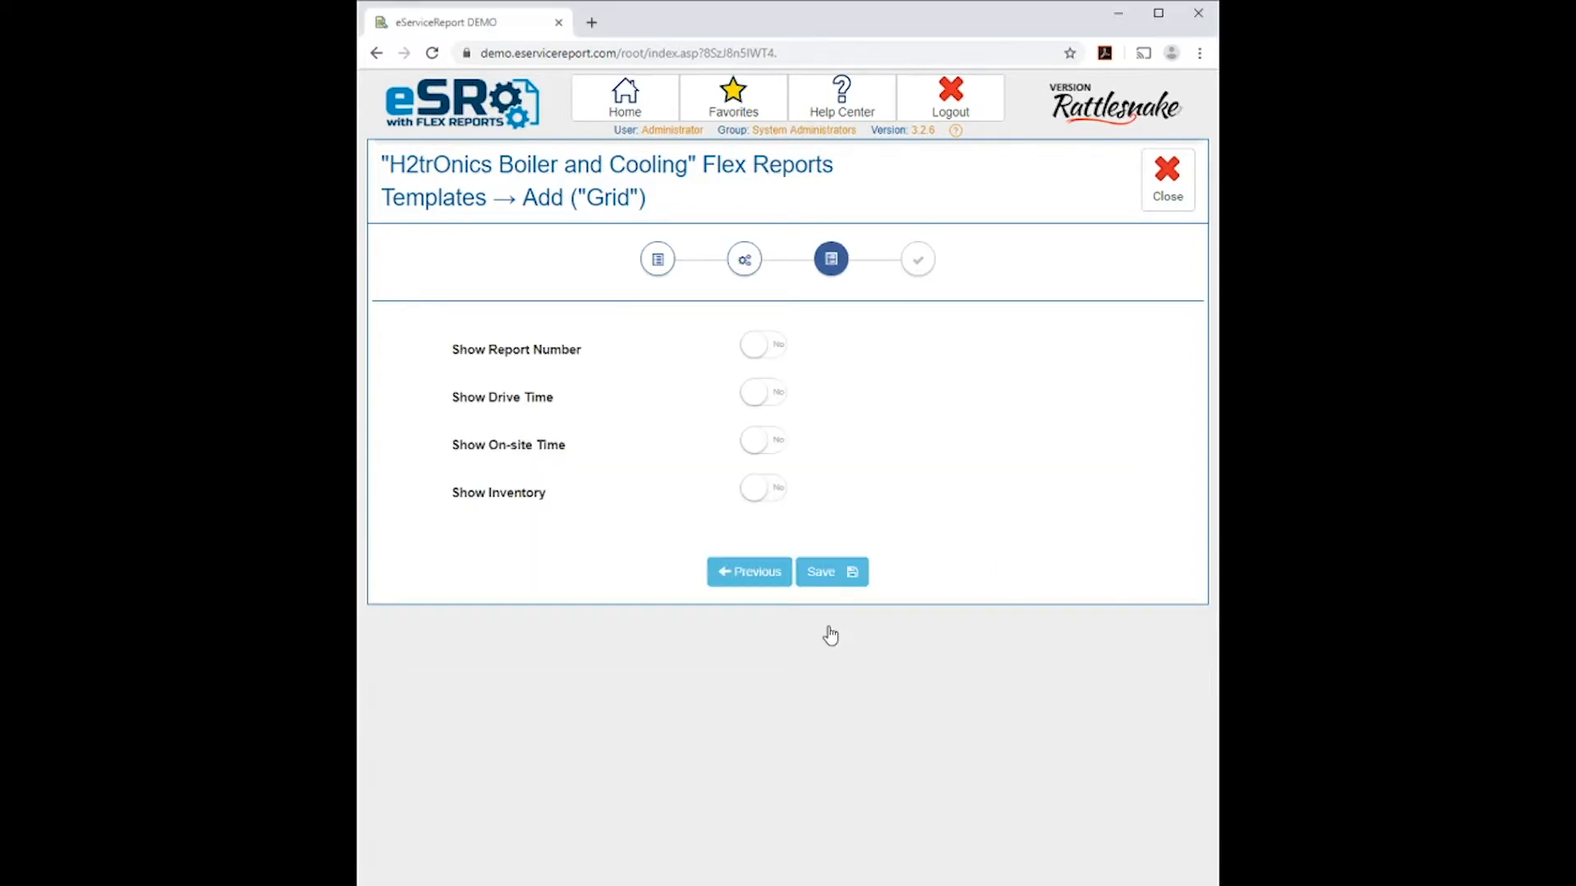
left_click(757, 348)
left_click(756, 392)
left_click(756, 393)
left_click(757, 440)
left_click(756, 440)
left_click(762, 490)
left_click(761, 490)
left_click(841, 572)
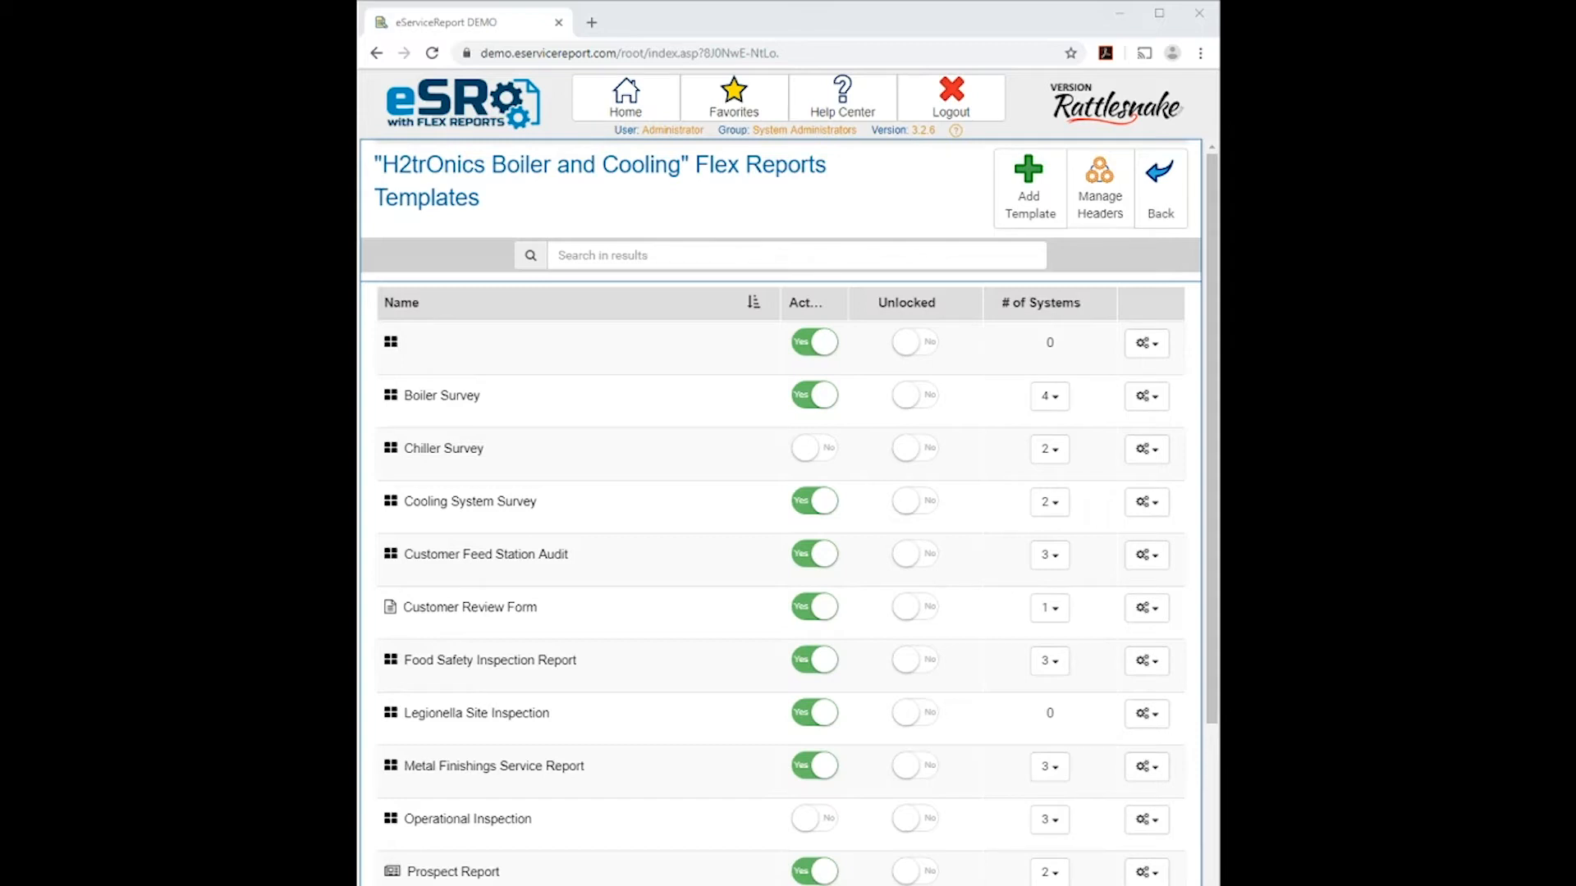
- Add a report header with "Location #5" as both its short and long title, and save it
left_click(1092, 187)
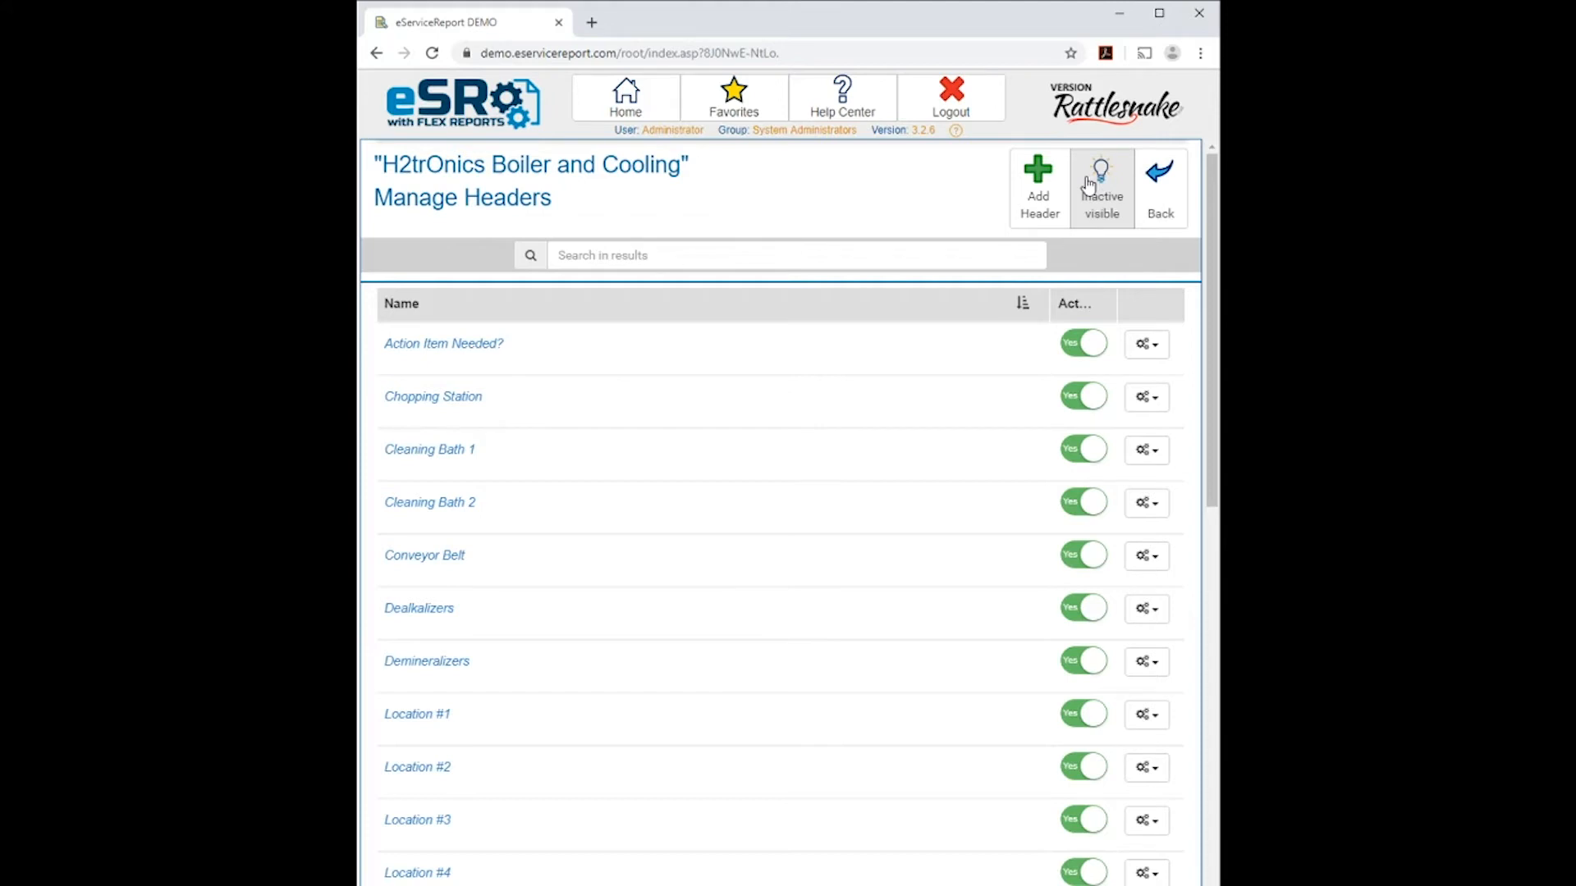
left_click(1041, 185)
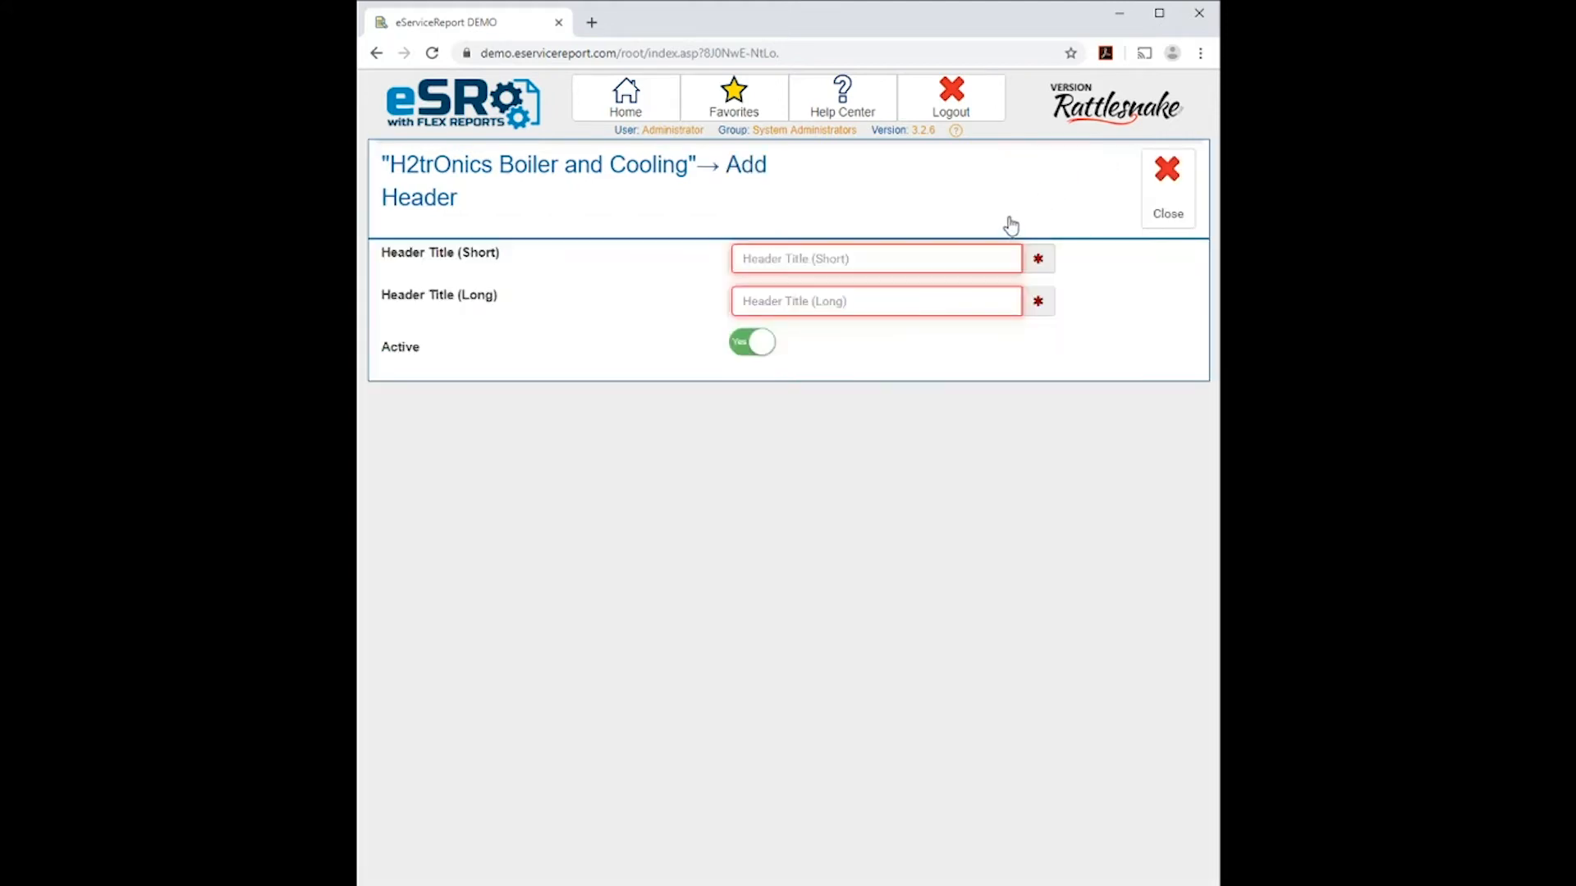
left_click(916, 253)
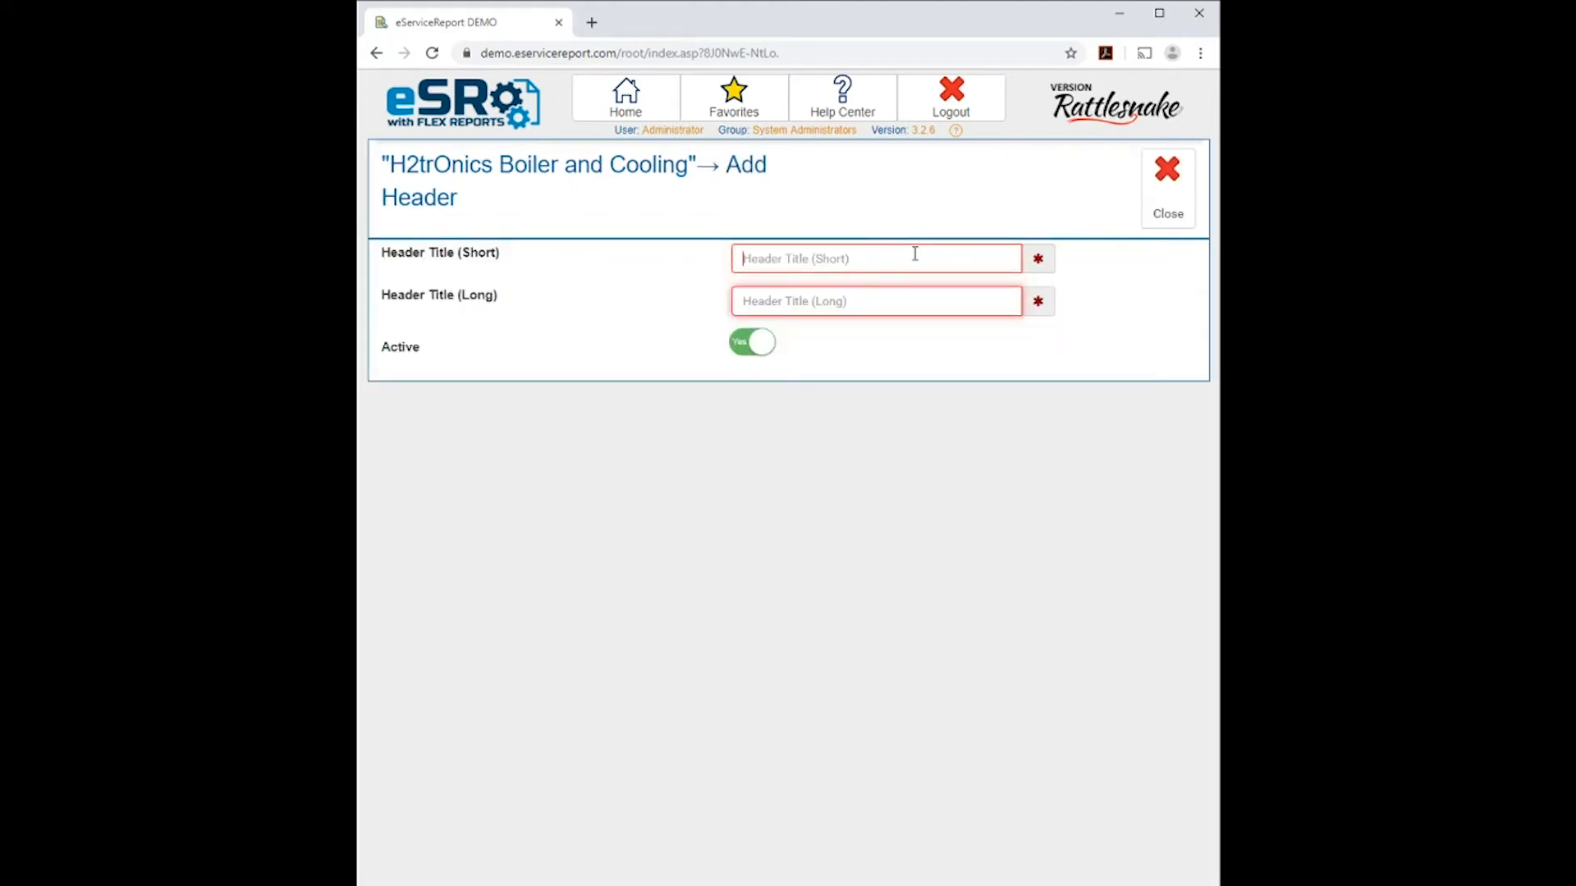
type("Location #5")
key("Tab")
type("Location #5")
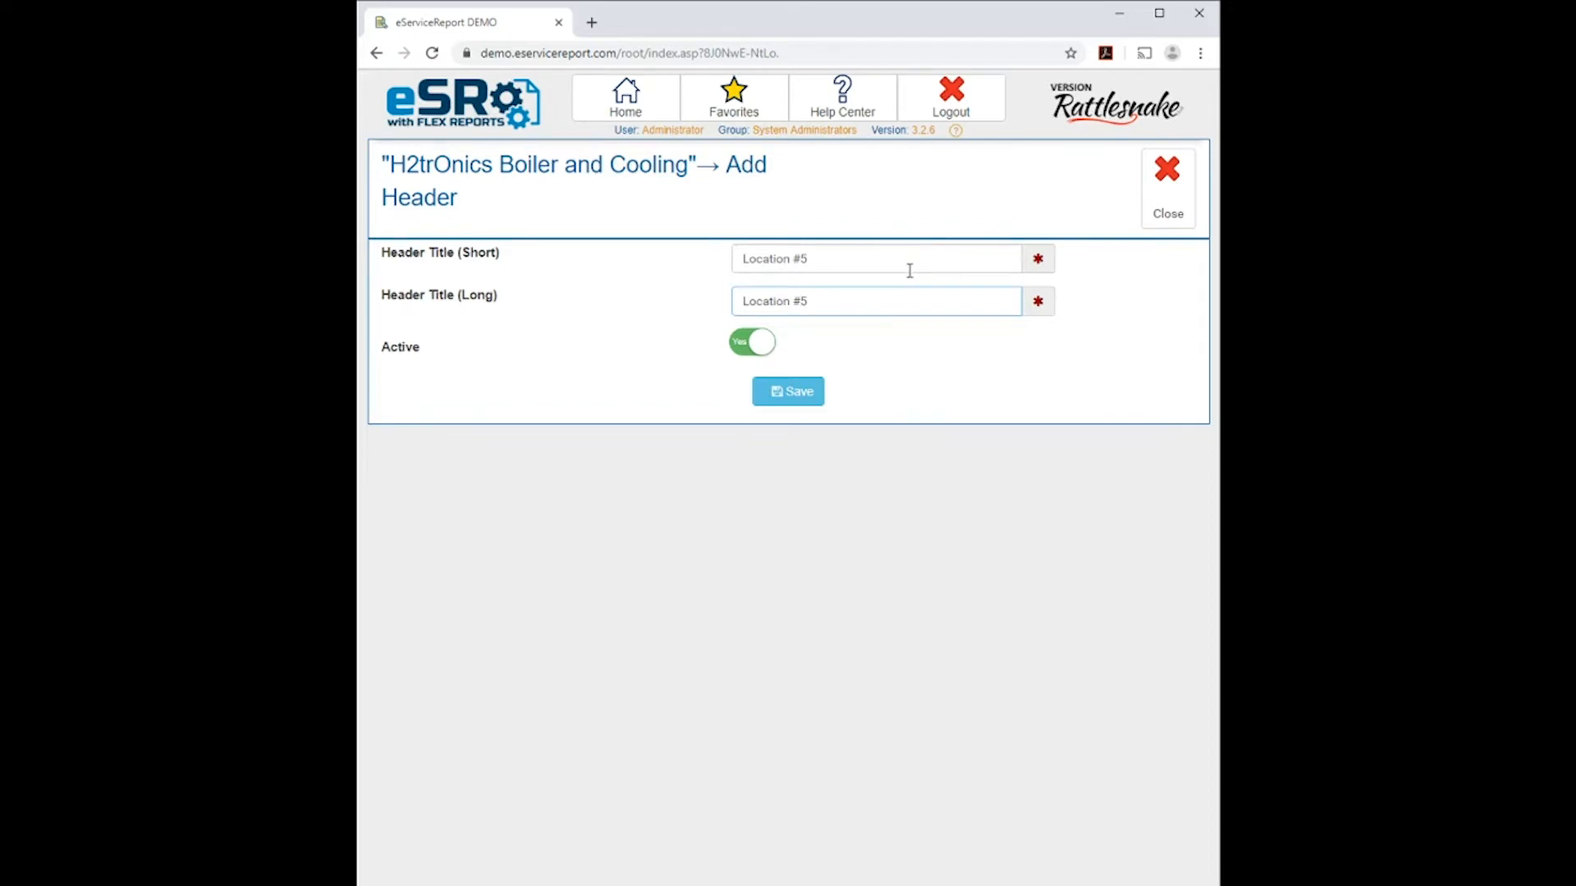
left_click(806, 392)
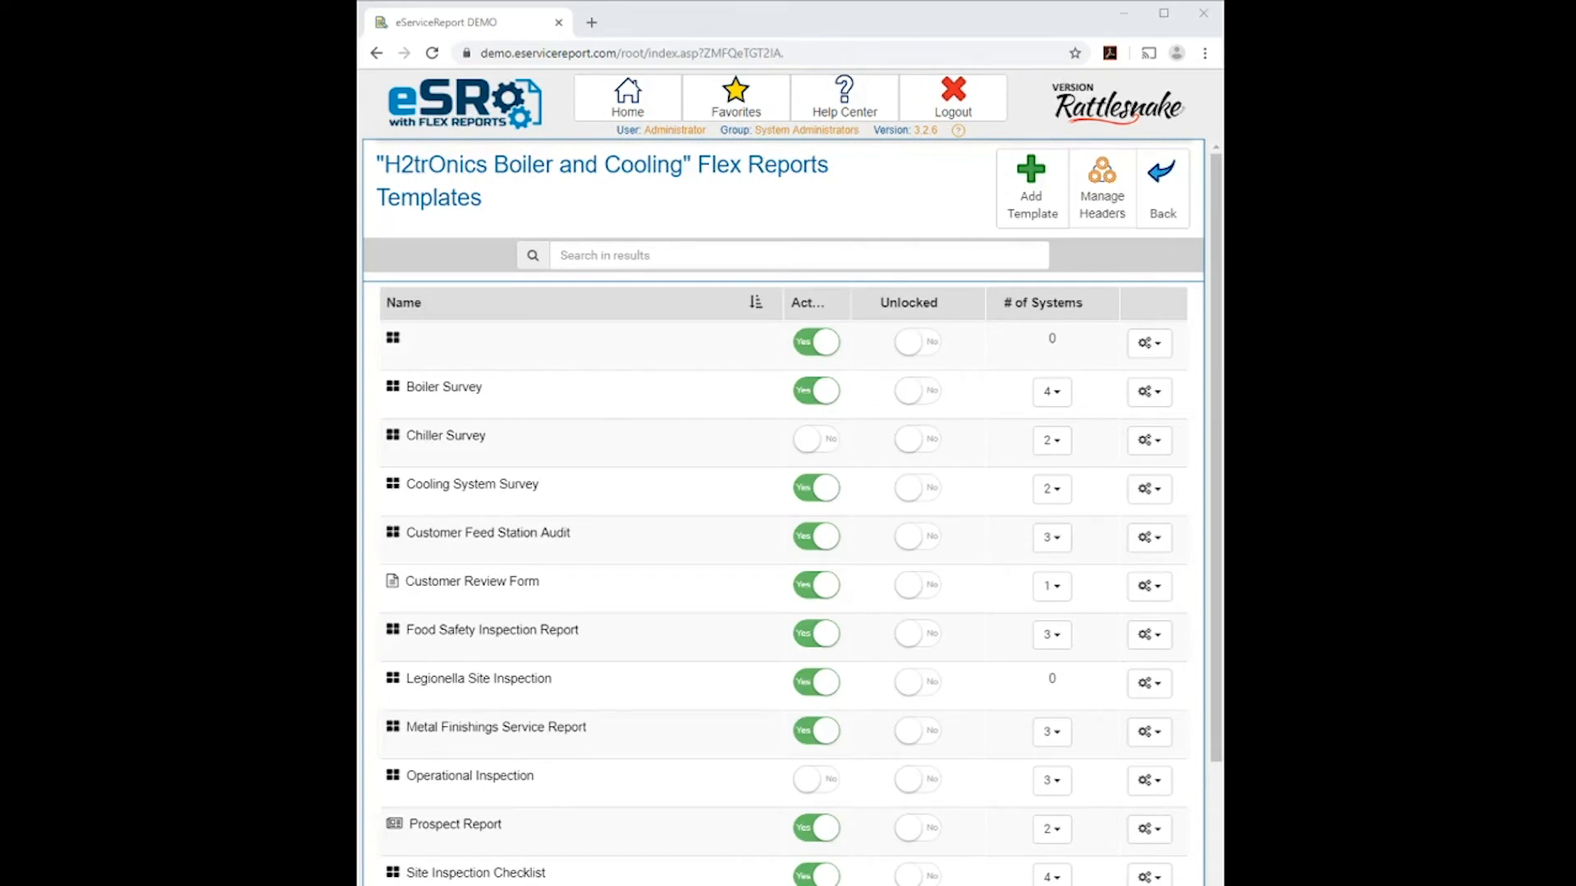
- Open the Site Inspection Report template's grid settings and insert the Significance header
scroll(1141, 788, "down", 2)
left_click(1149, 817)
left_click(1135, 749)
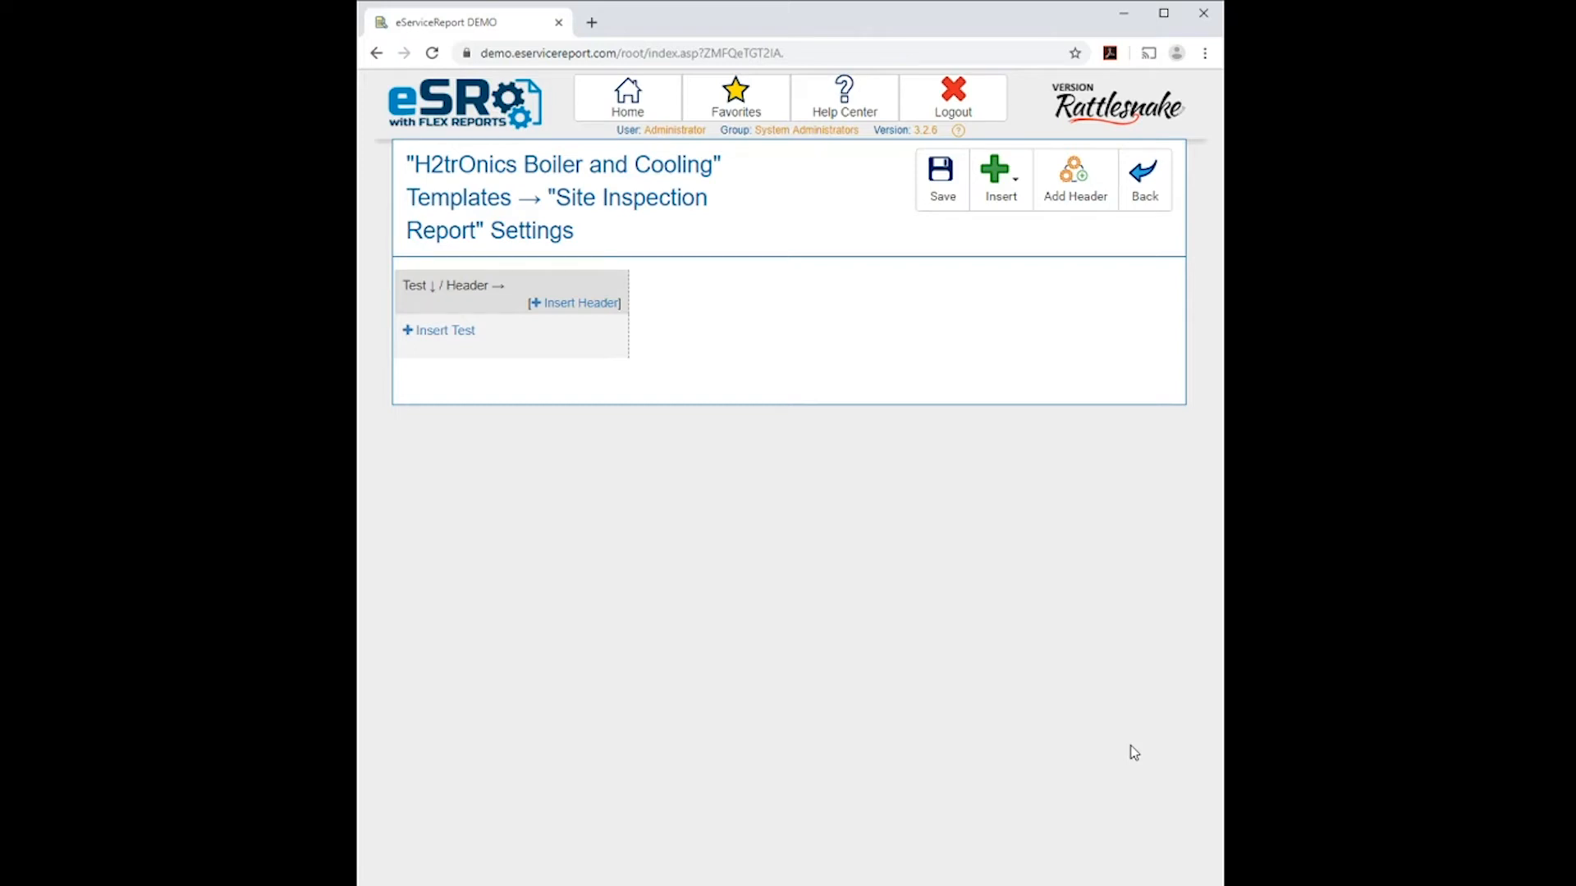
left_click(576, 303)
left_click(617, 339)
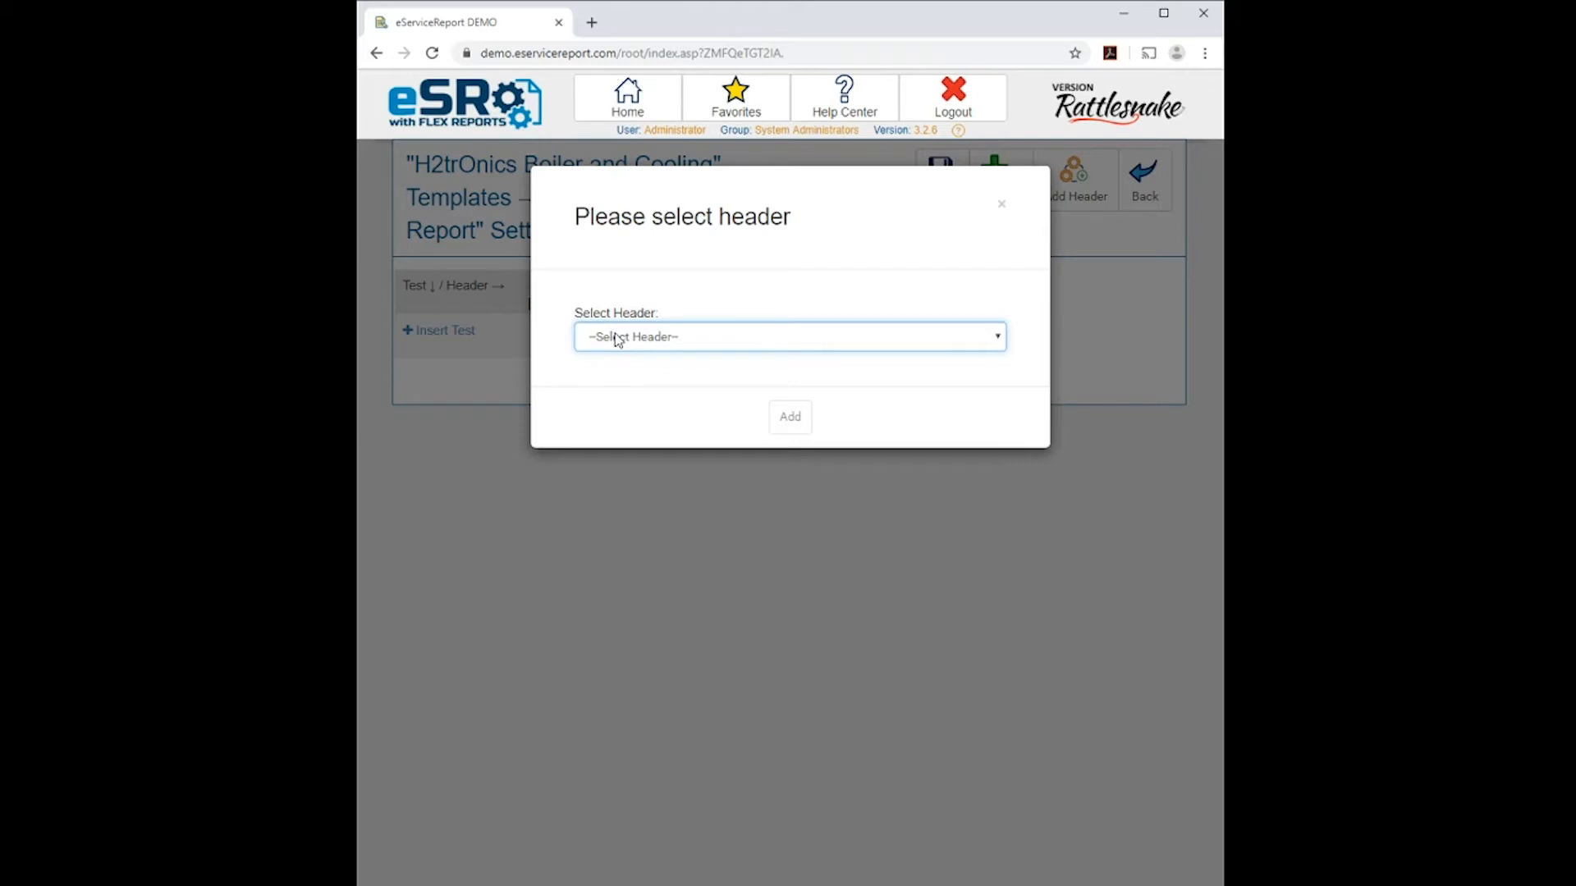
key("s")
left_click(802, 417)
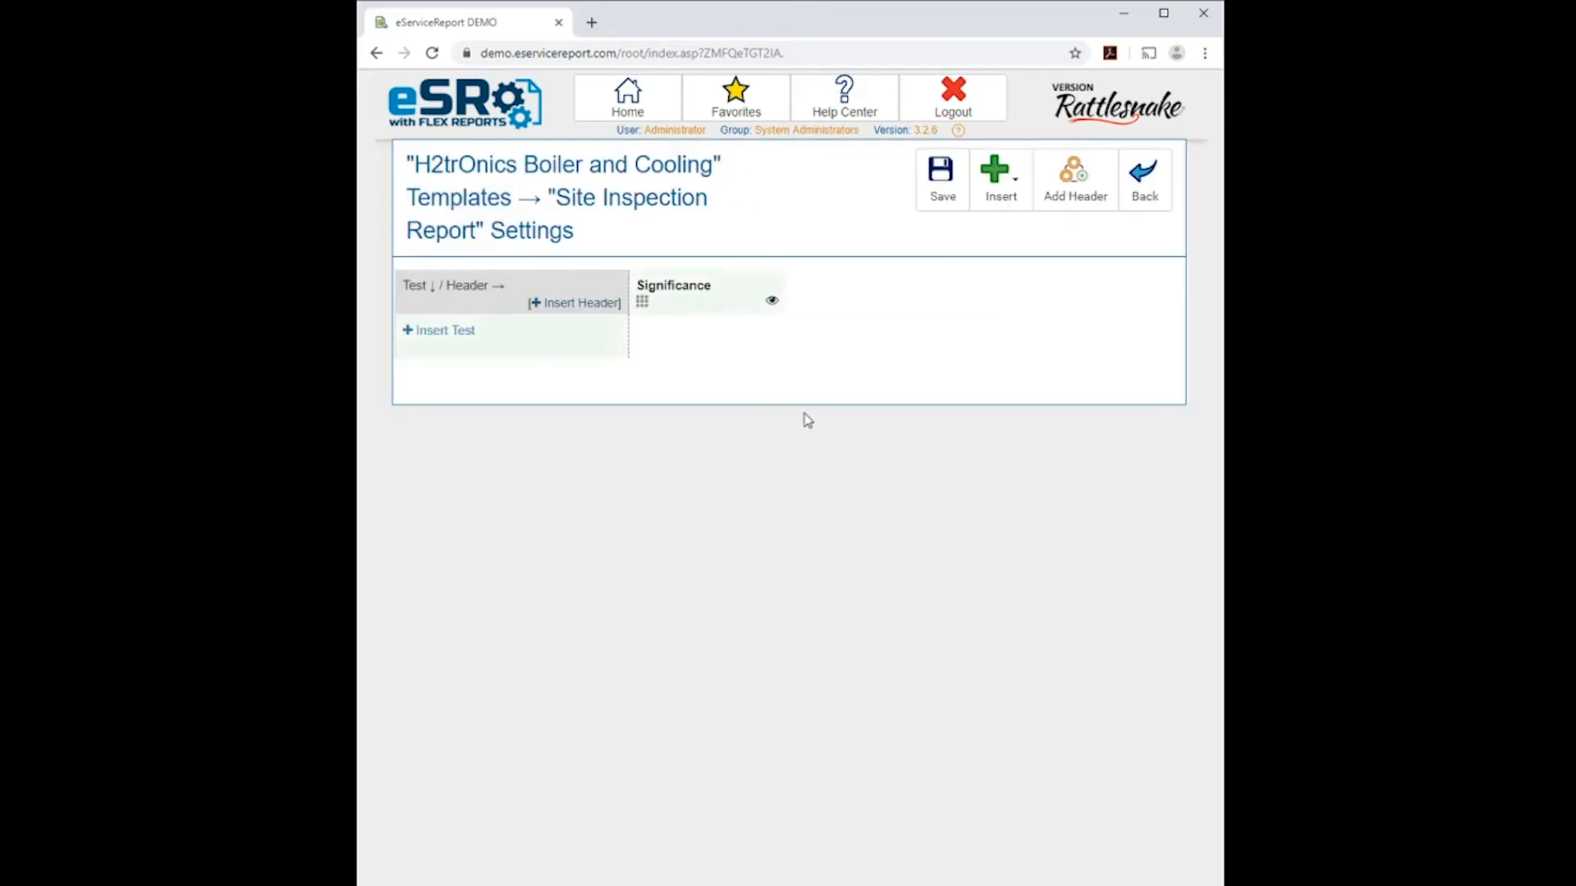
- Insert the Status and Action Item Needed? headers into the template grid
left_click(550, 306)
left_click(632, 341)
key("s")
key("t")
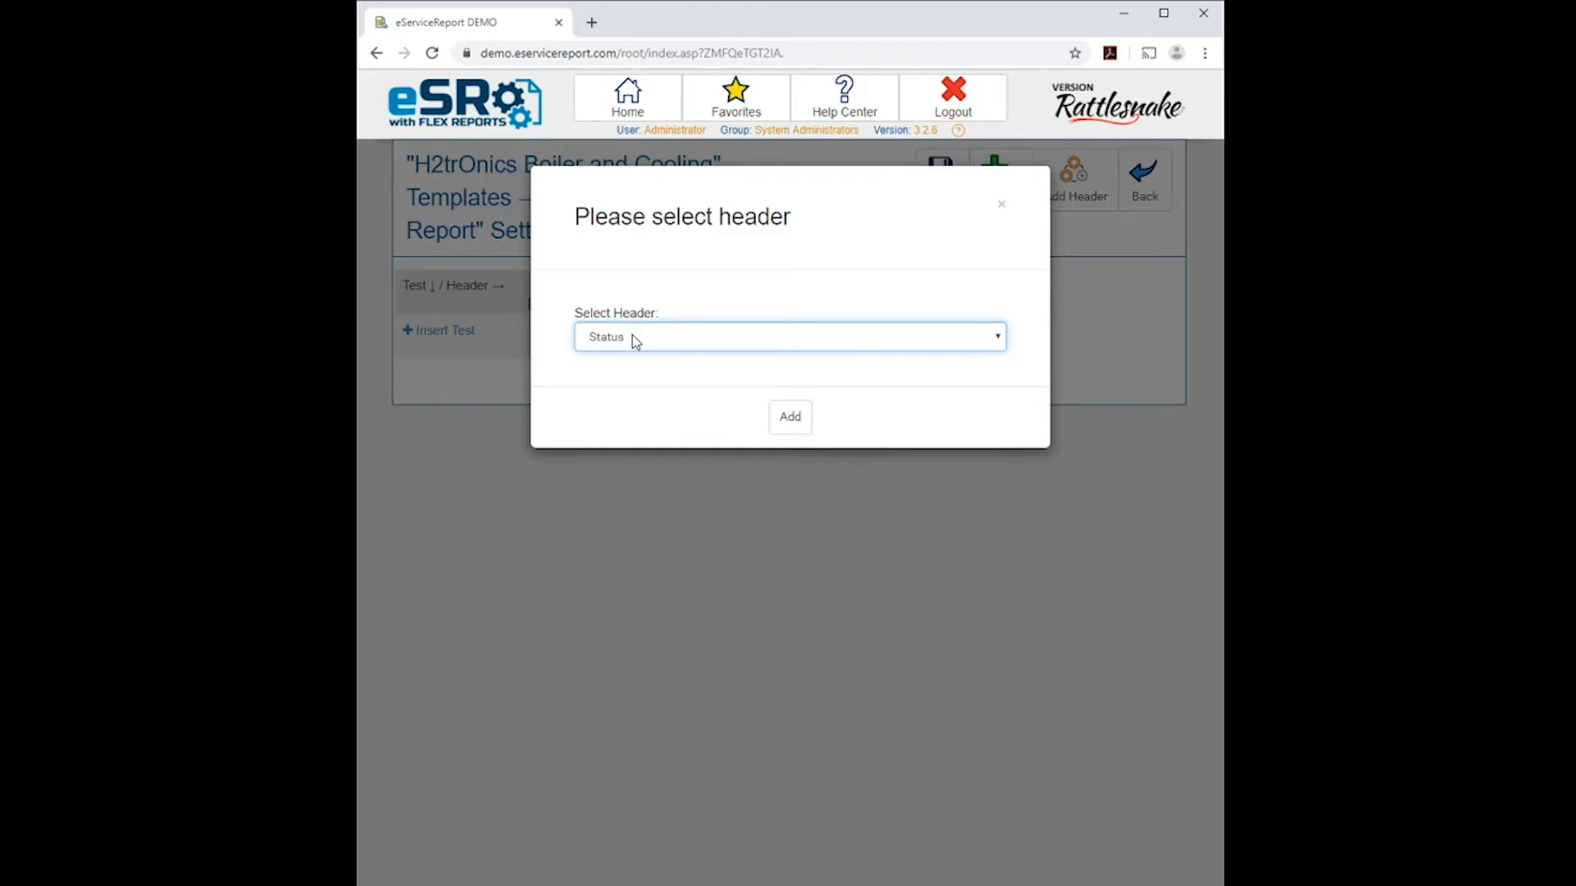
left_click(791, 421)
left_click(587, 305)
left_click(596, 335)
key("a")
left_click(791, 420)
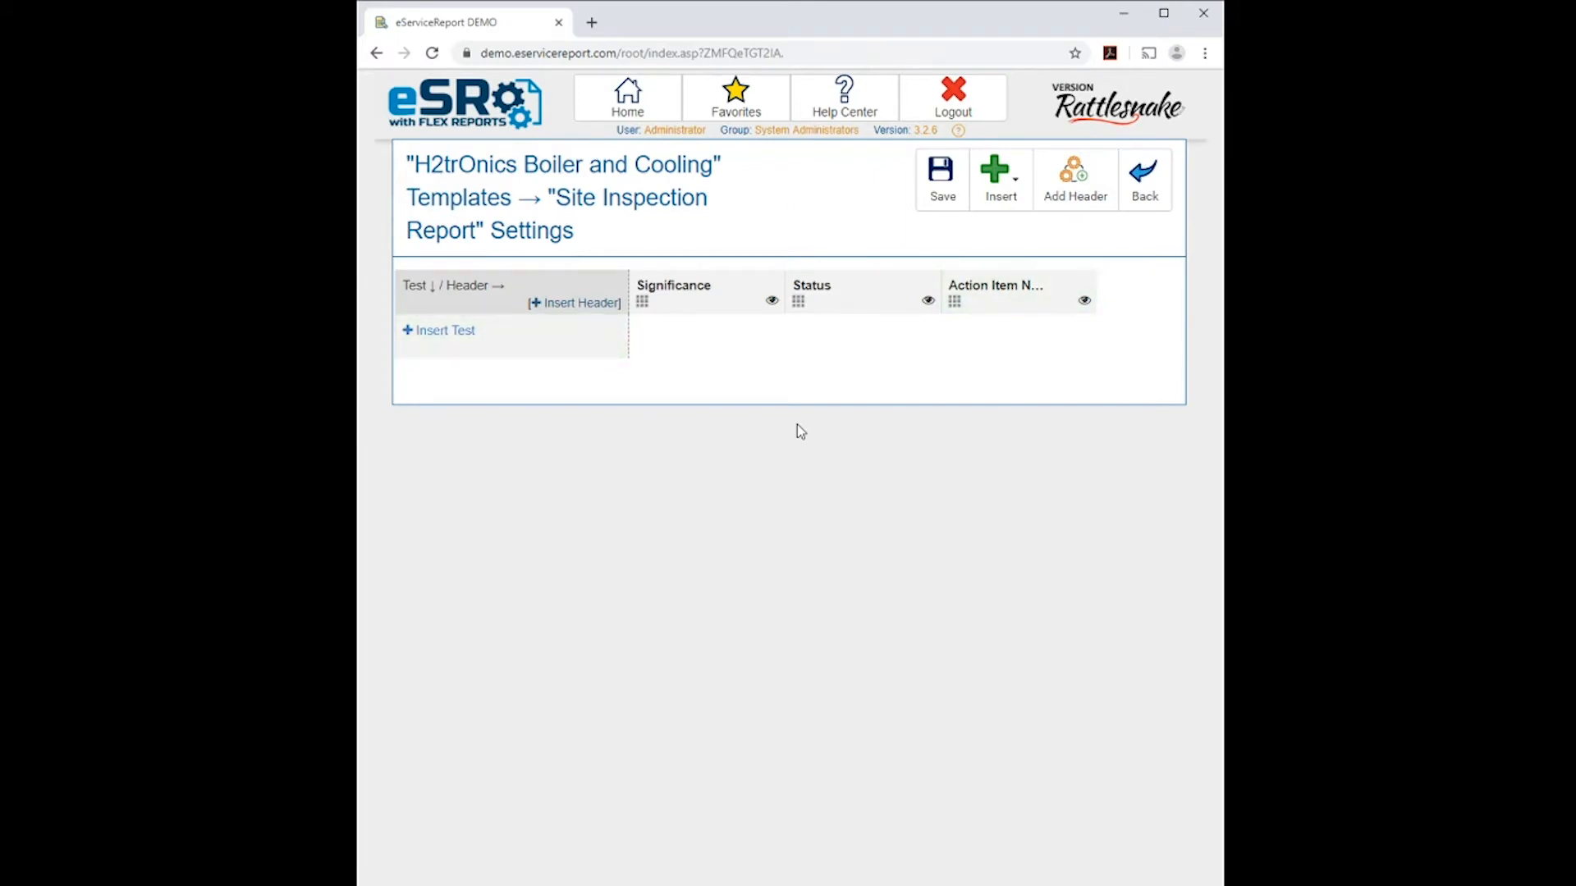
- Insert the Chemical Feed Station Appearance test into the template grid
left_click(408, 335)
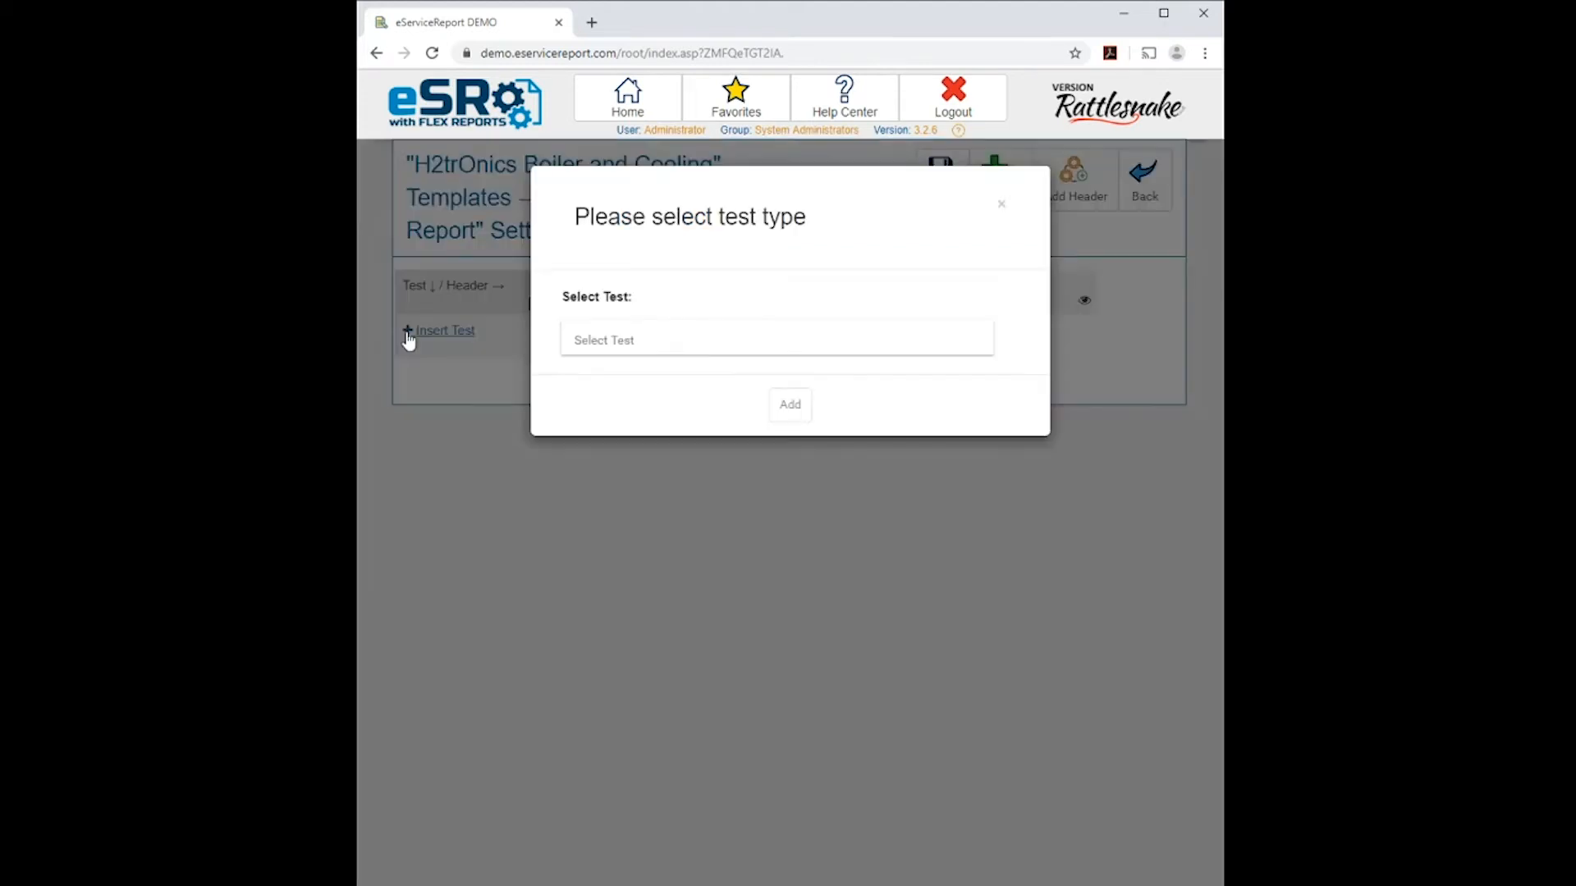
left_click(607, 341)
type("chem")
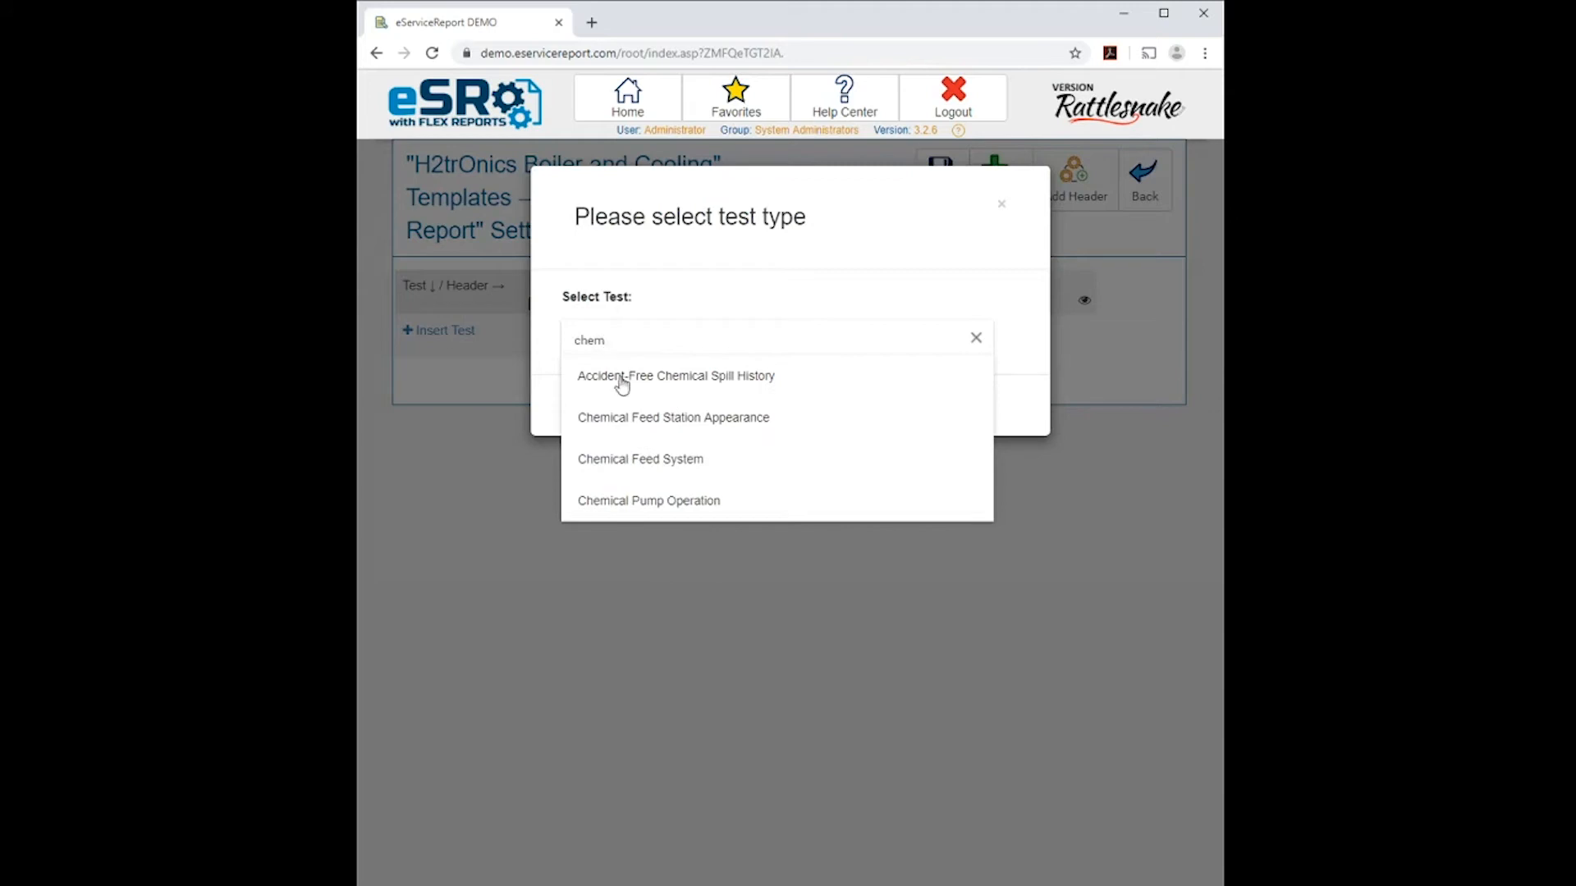
left_click(649, 418)
left_click(789, 407)
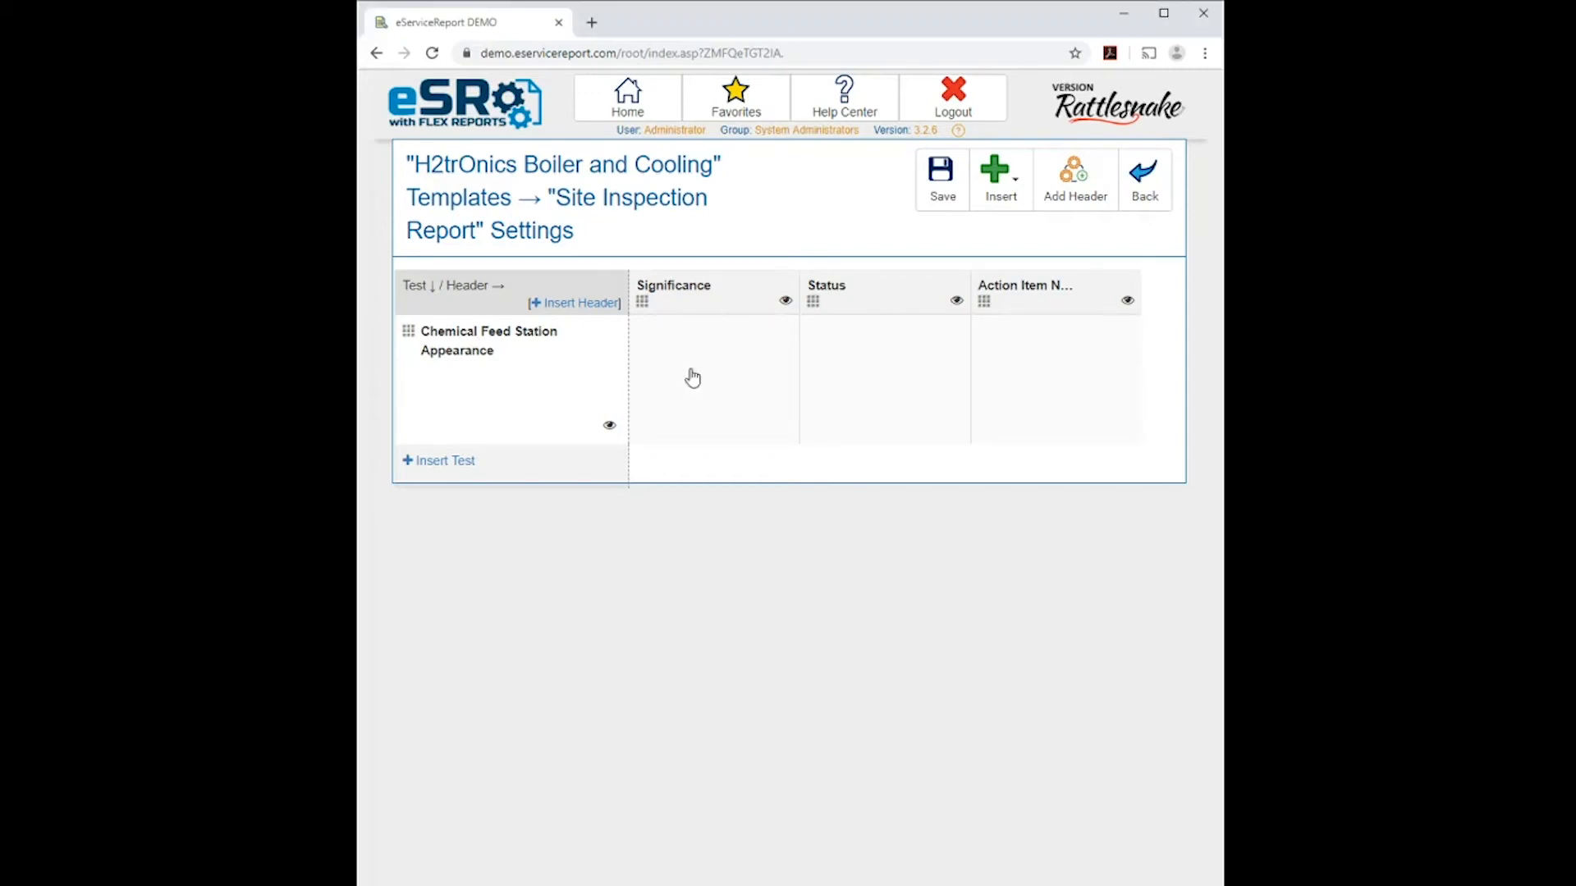
- Give the test's Significance cell a Placeholder reading "Station should consist of quality equipment designed to operate safely and reliabily."
mouse_move(700, 374)
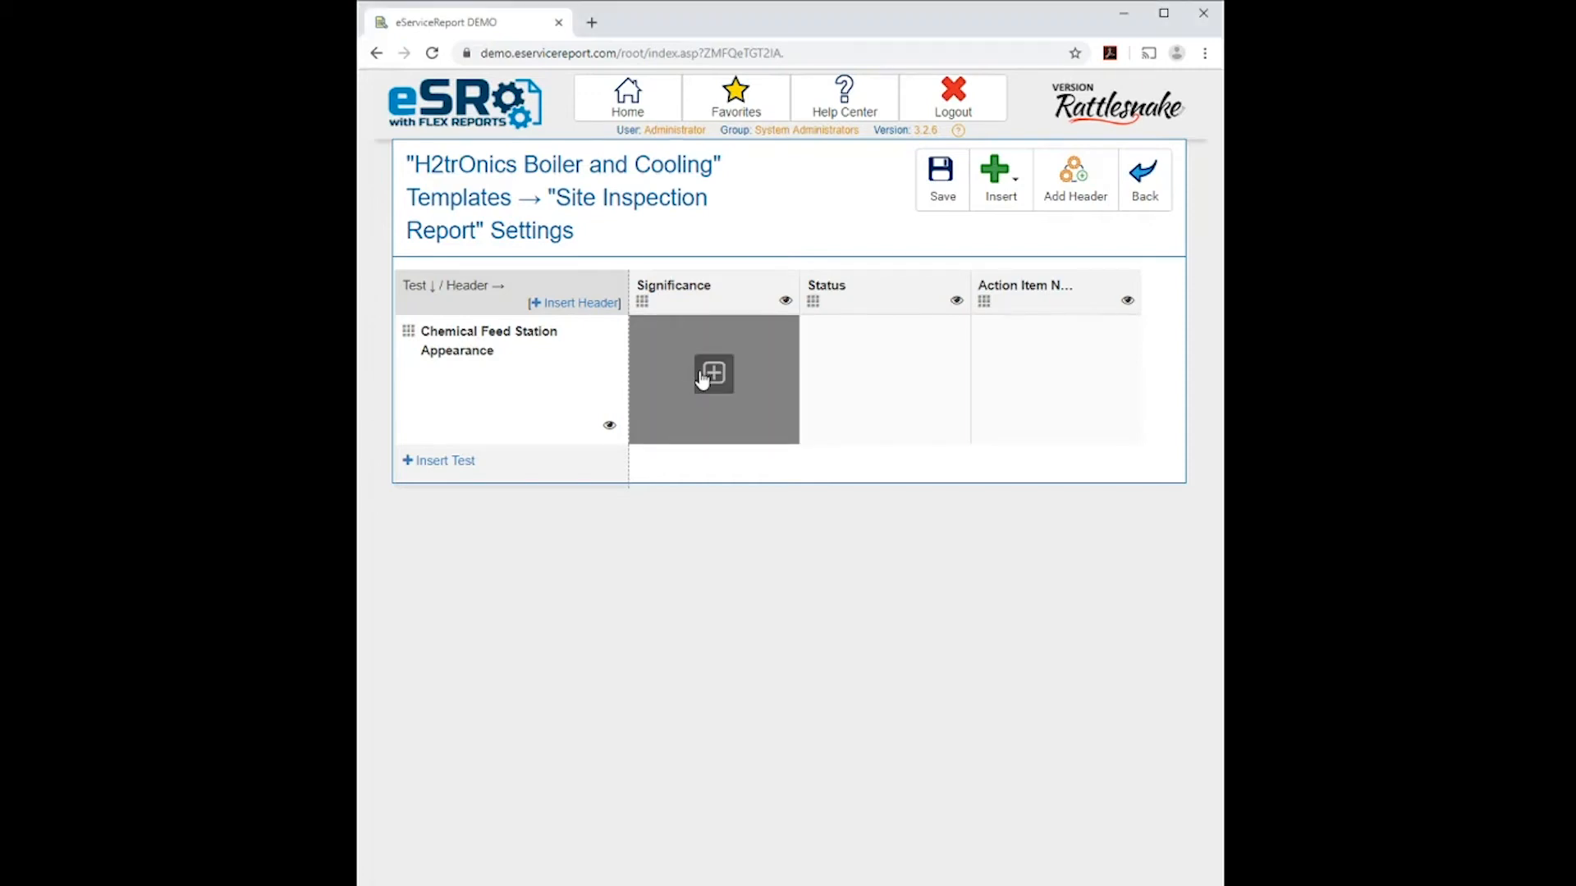
left_click(703, 376)
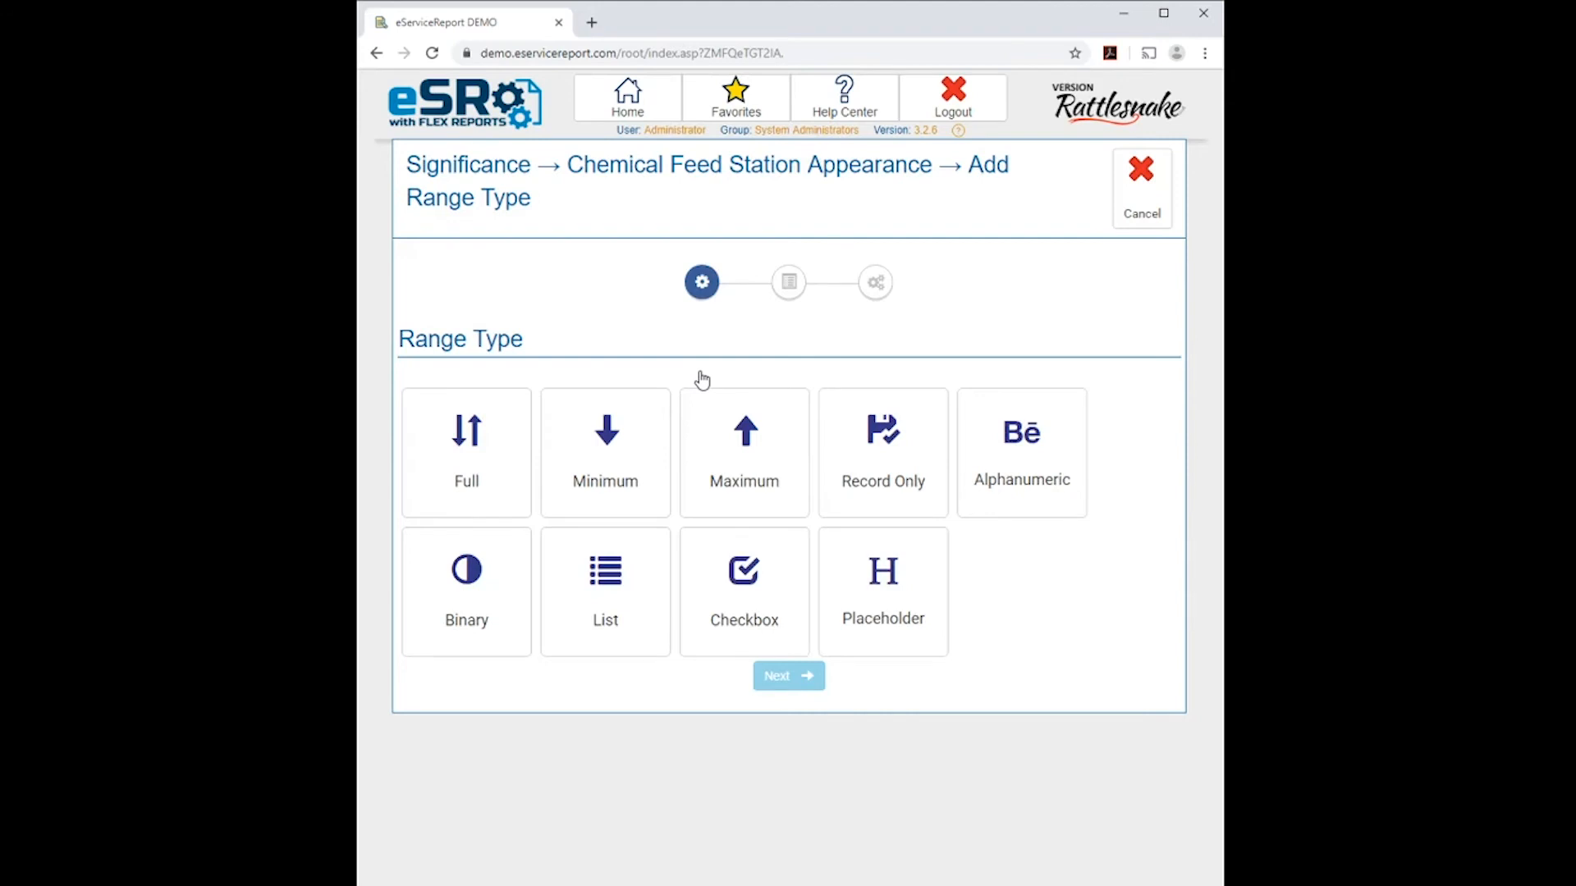
left_click(853, 603)
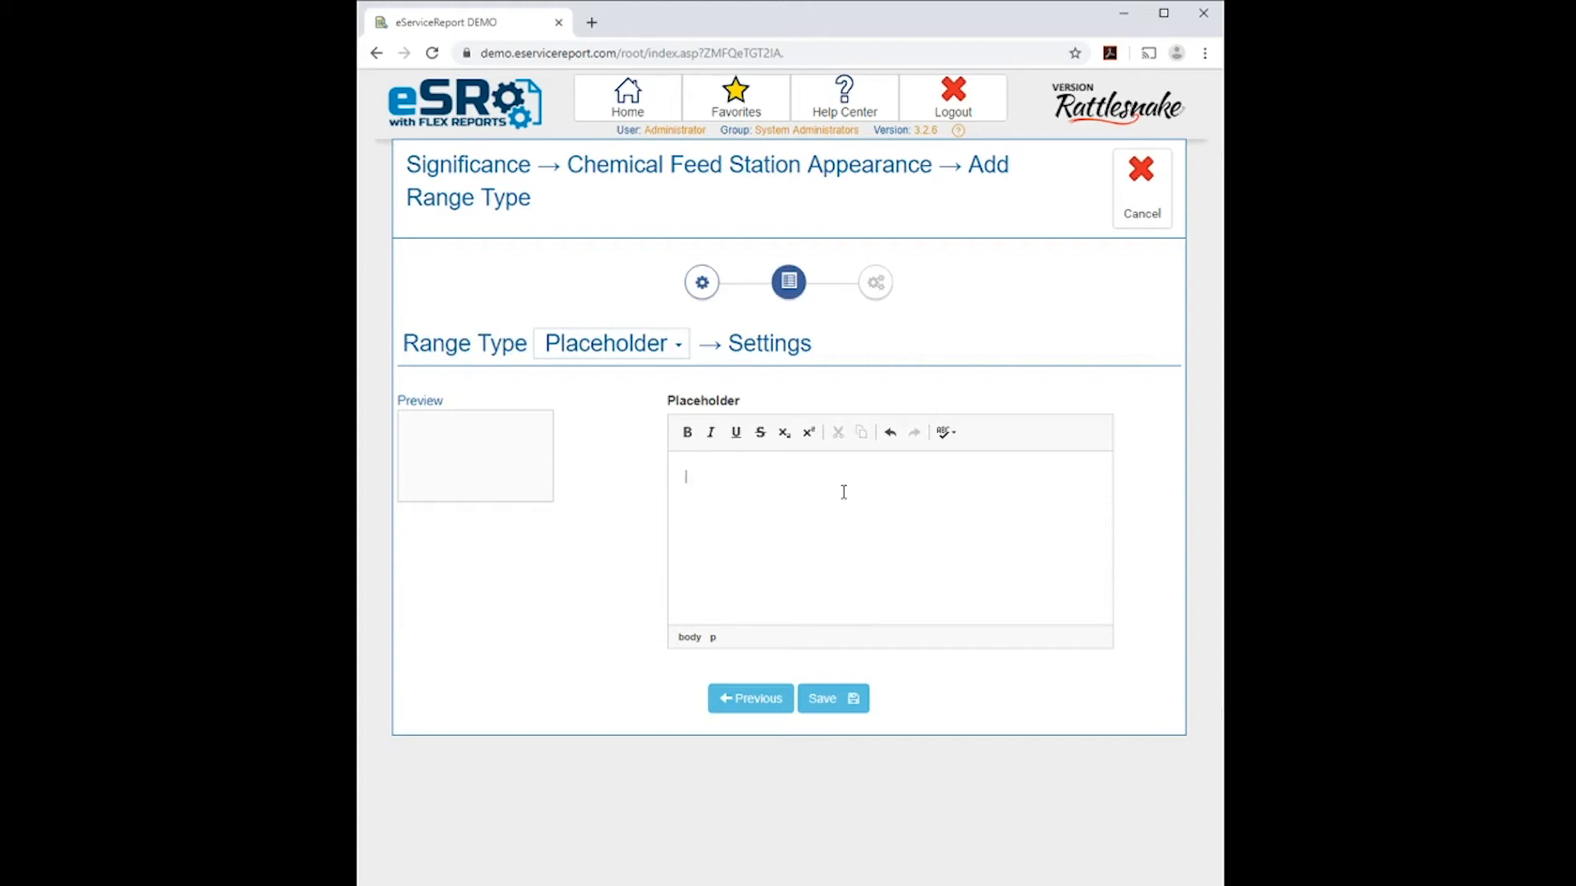
type("Station should consist of quality equipment designed to operate safely and reliabily")
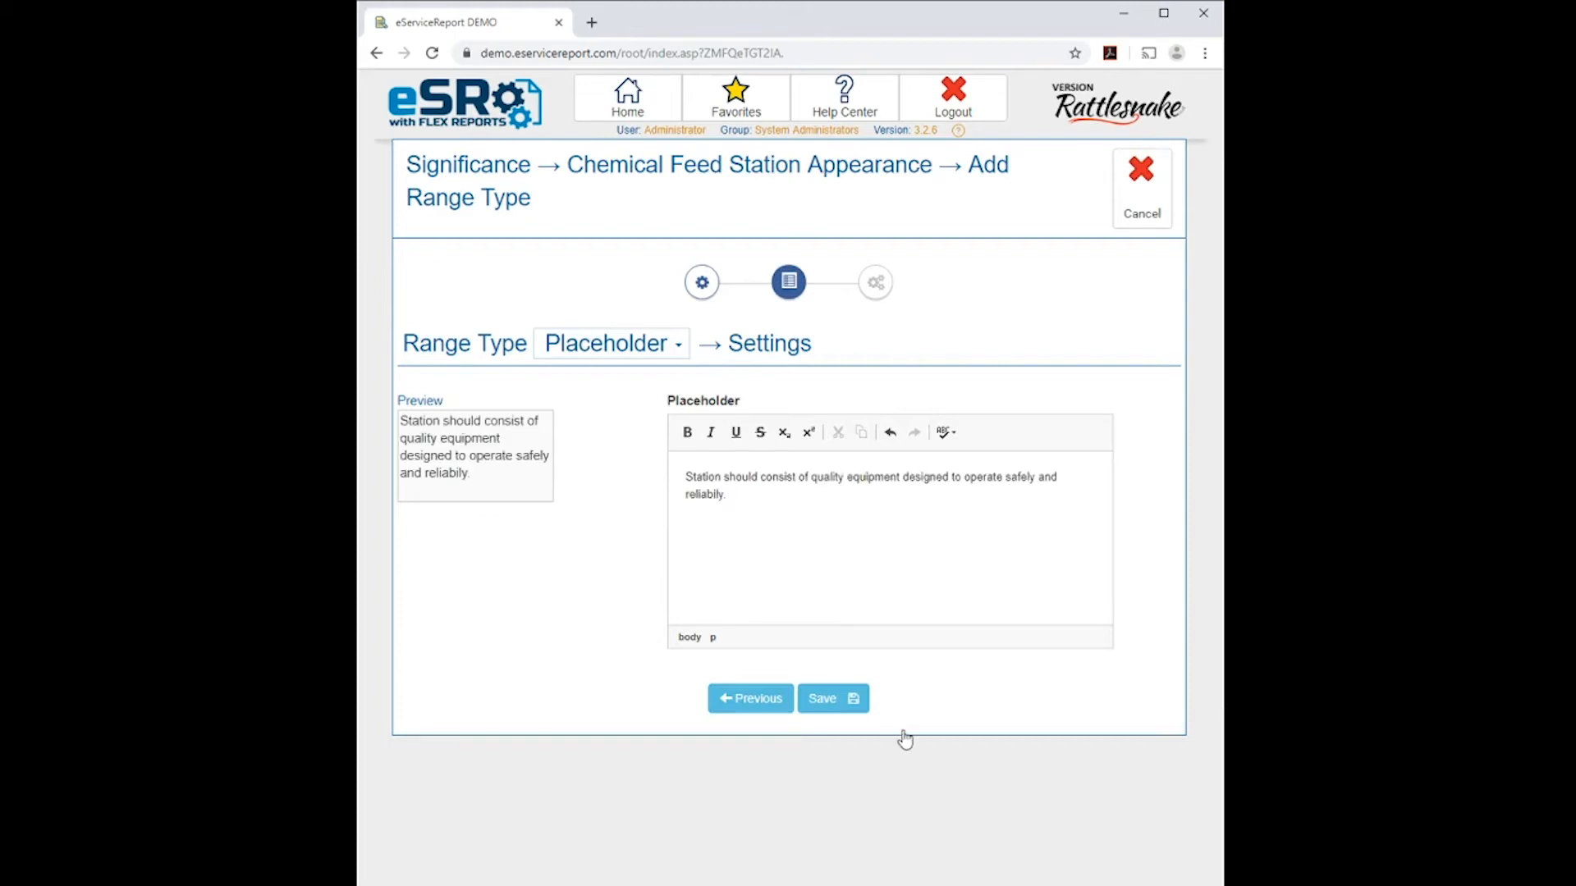
left_click(823, 702)
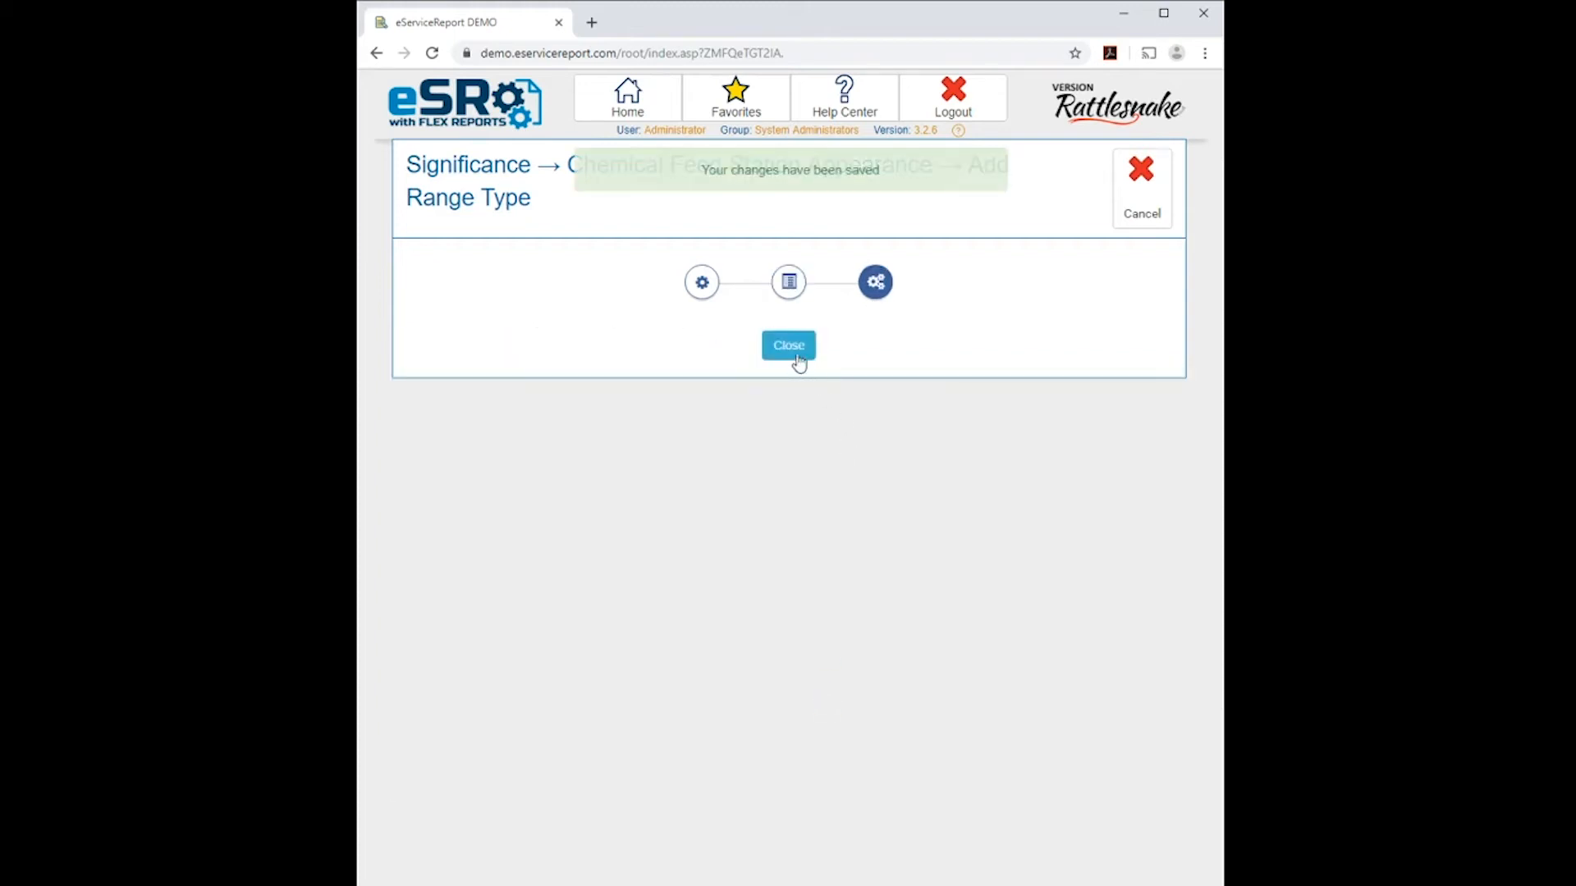
left_click(798, 352)
- Give the Chemical Feed Station Appearance test's Status cell a Checkbox range type that turns Green when checked
mouse_move(862, 370)
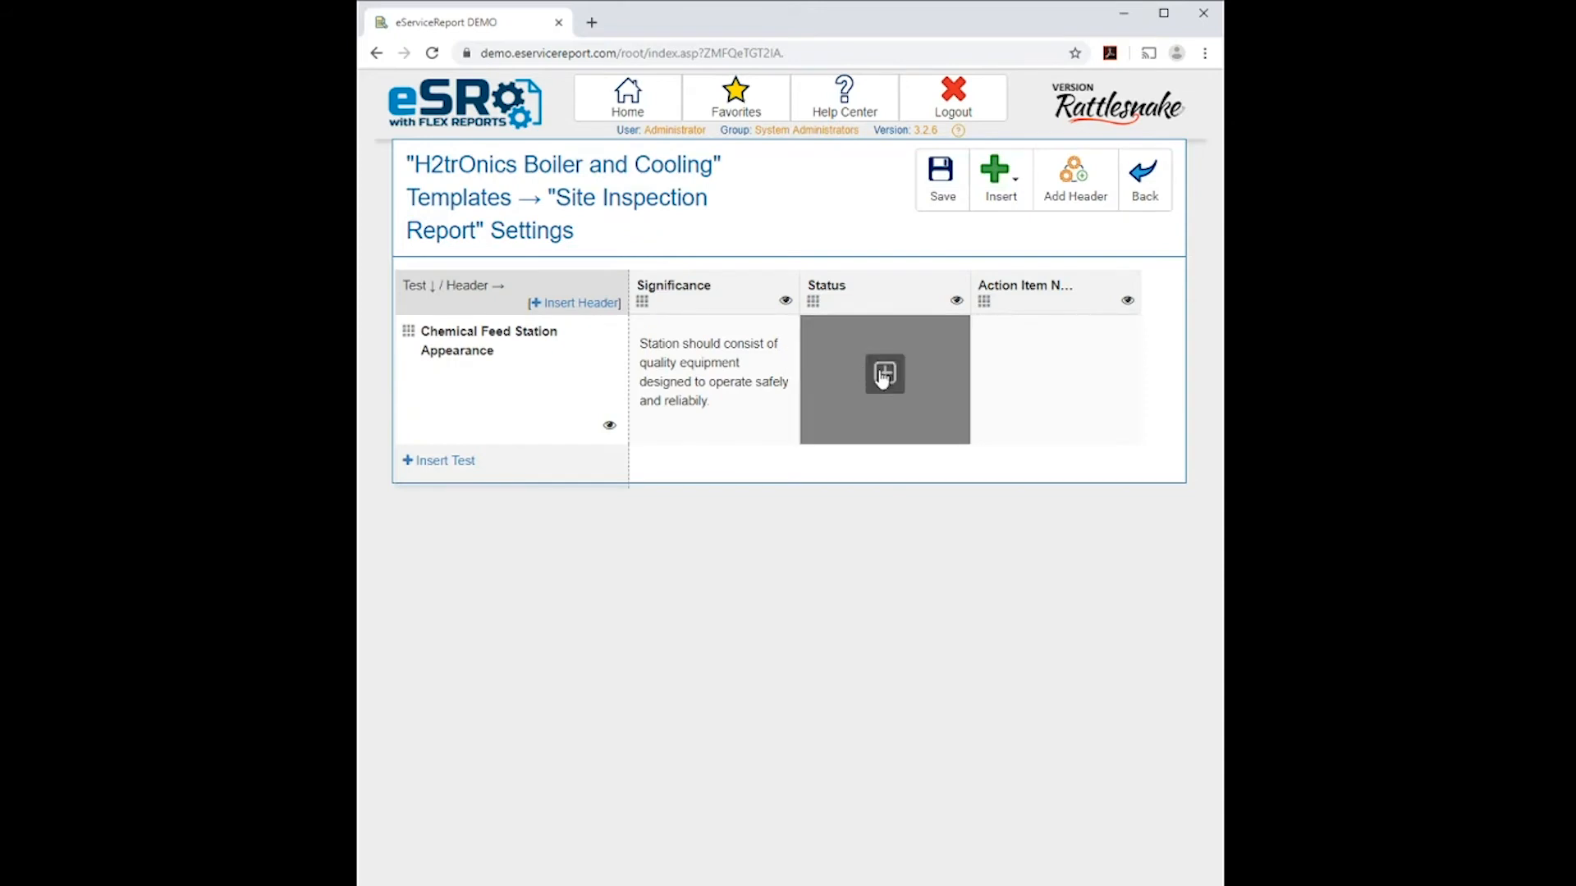
left_click(885, 374)
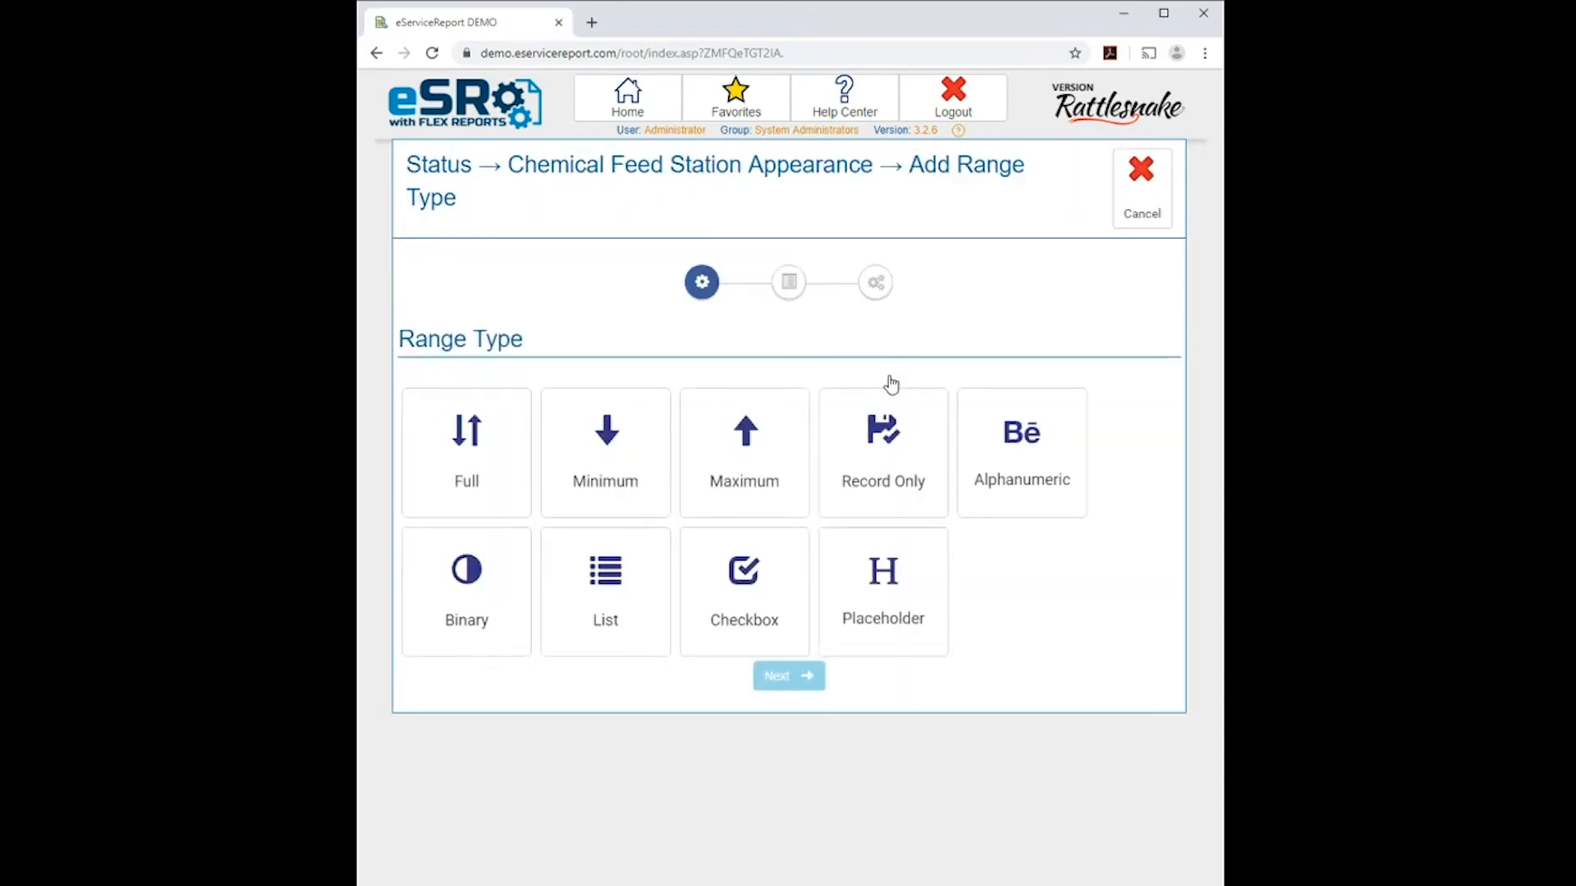
left_click(793, 602)
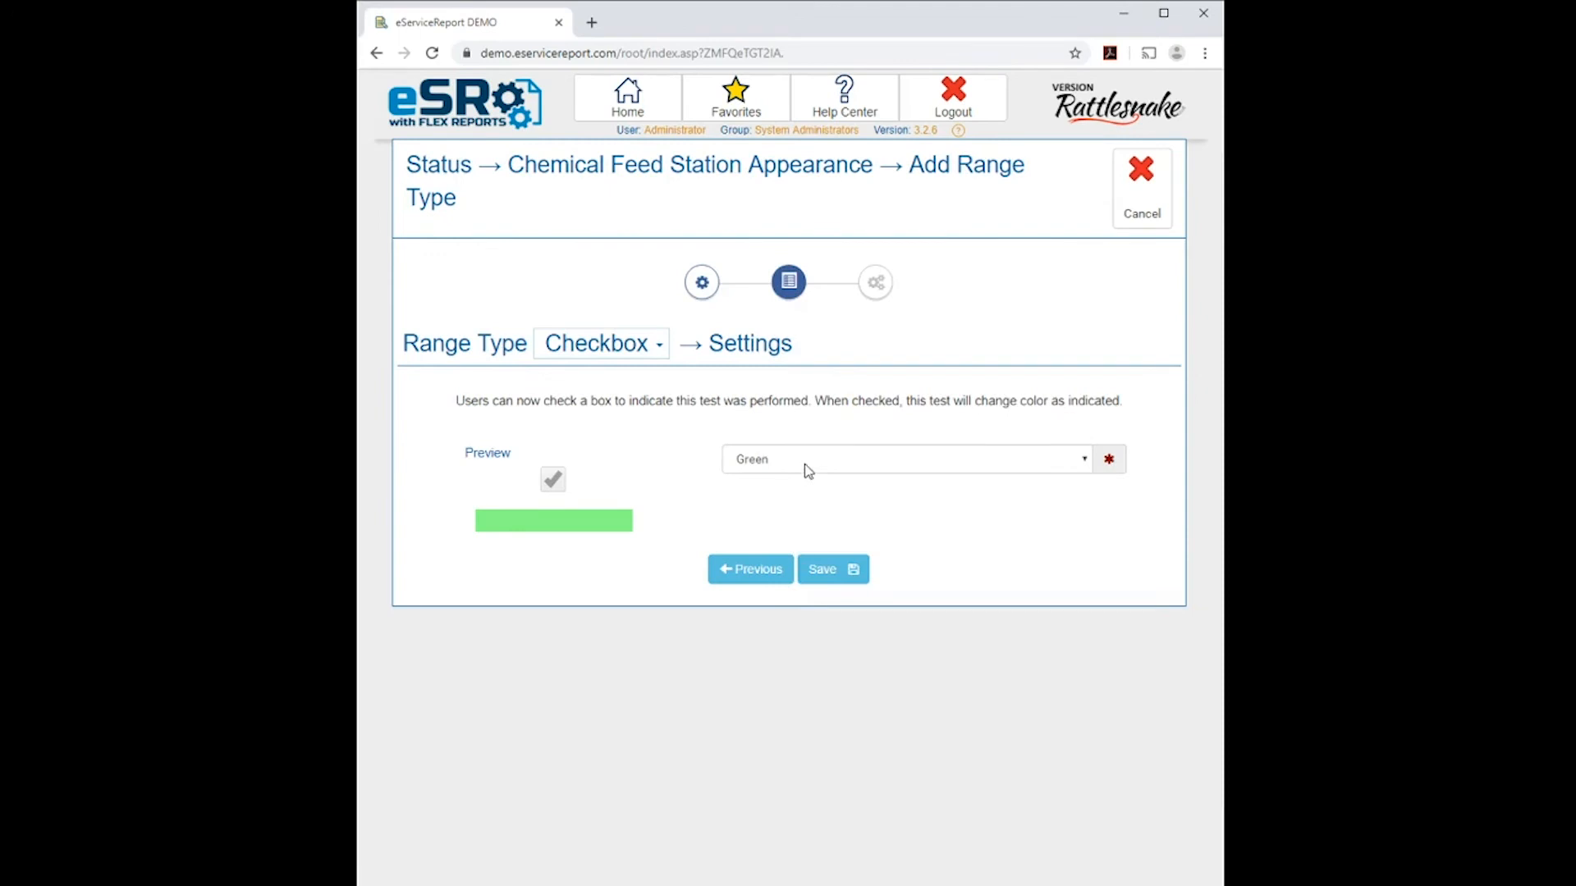
left_click(827, 577)
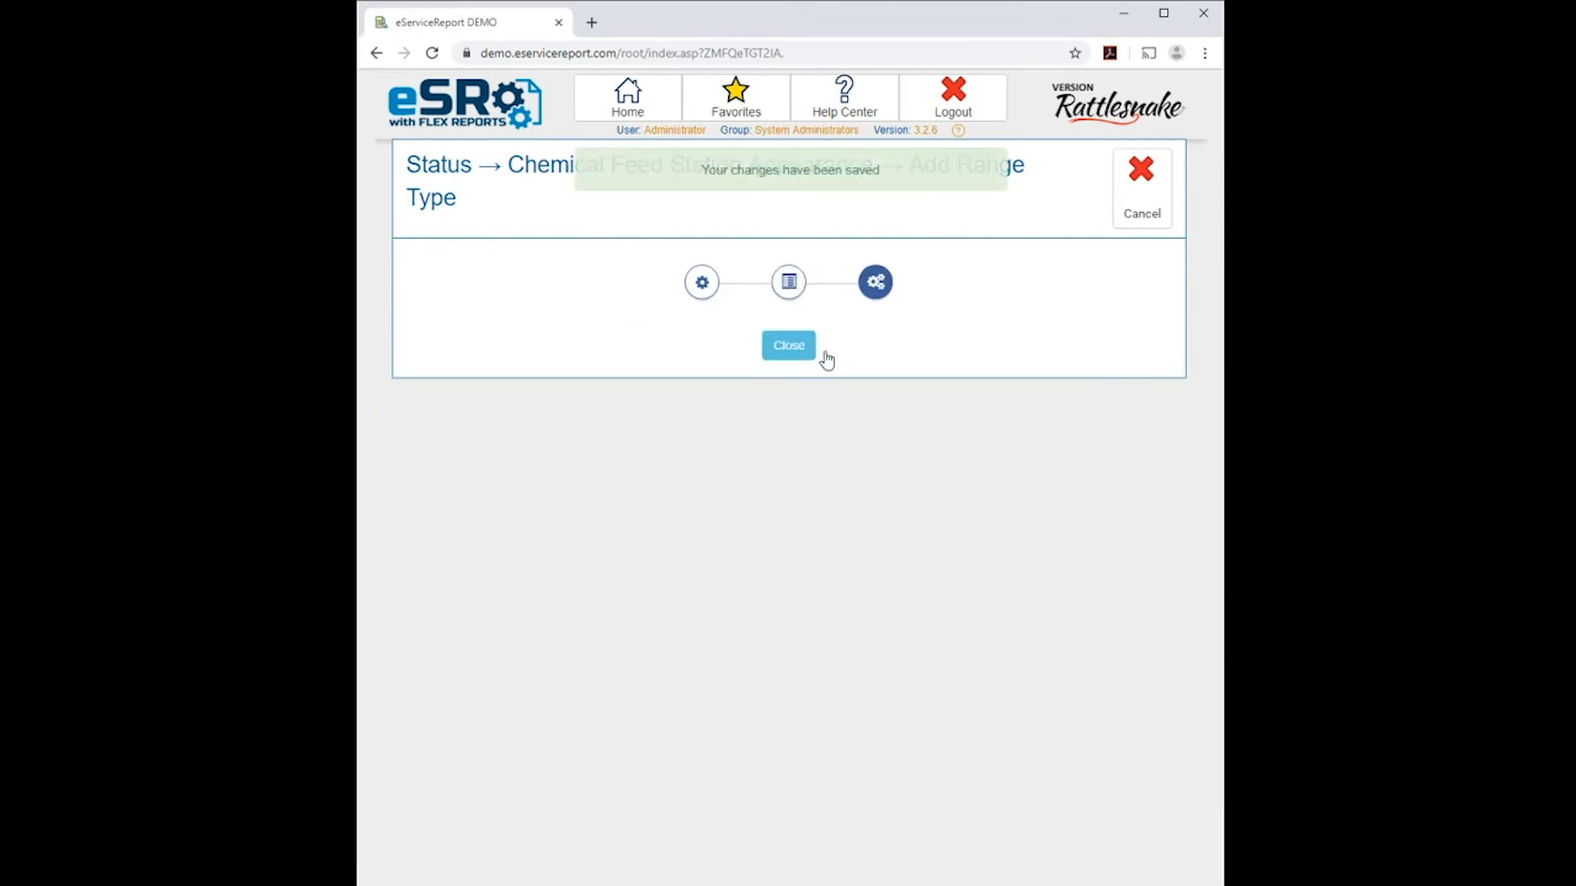
left_click(812, 348)
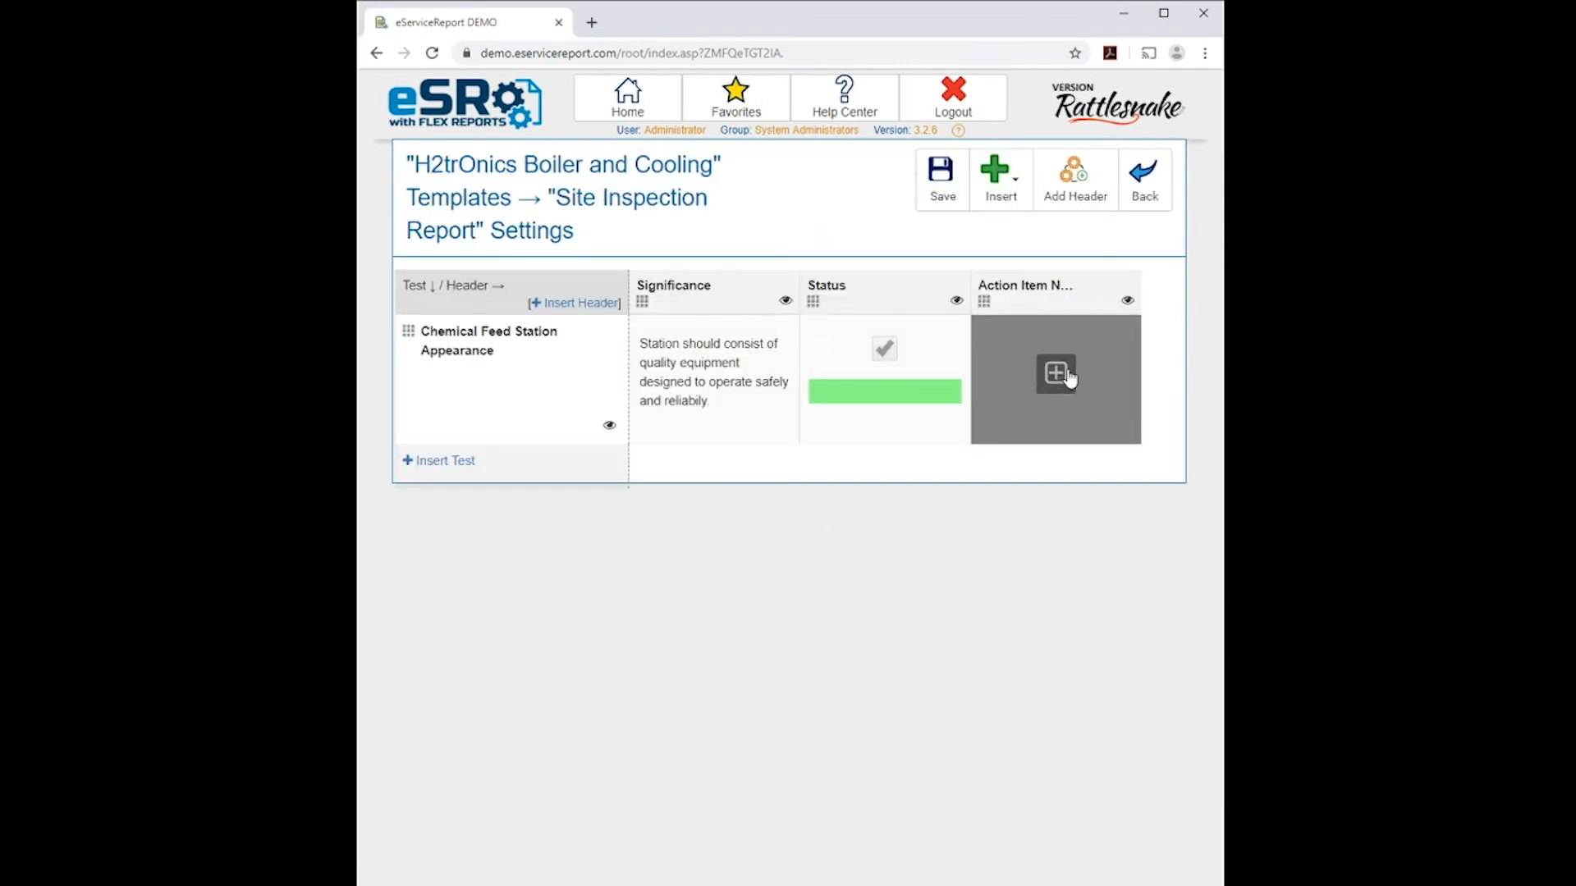
- Give the Chemical Feed Station Appearance test's Action Item Needed? cell a Binary range type with the options No and Yes
left_click(1057, 373)
left_click(505, 547)
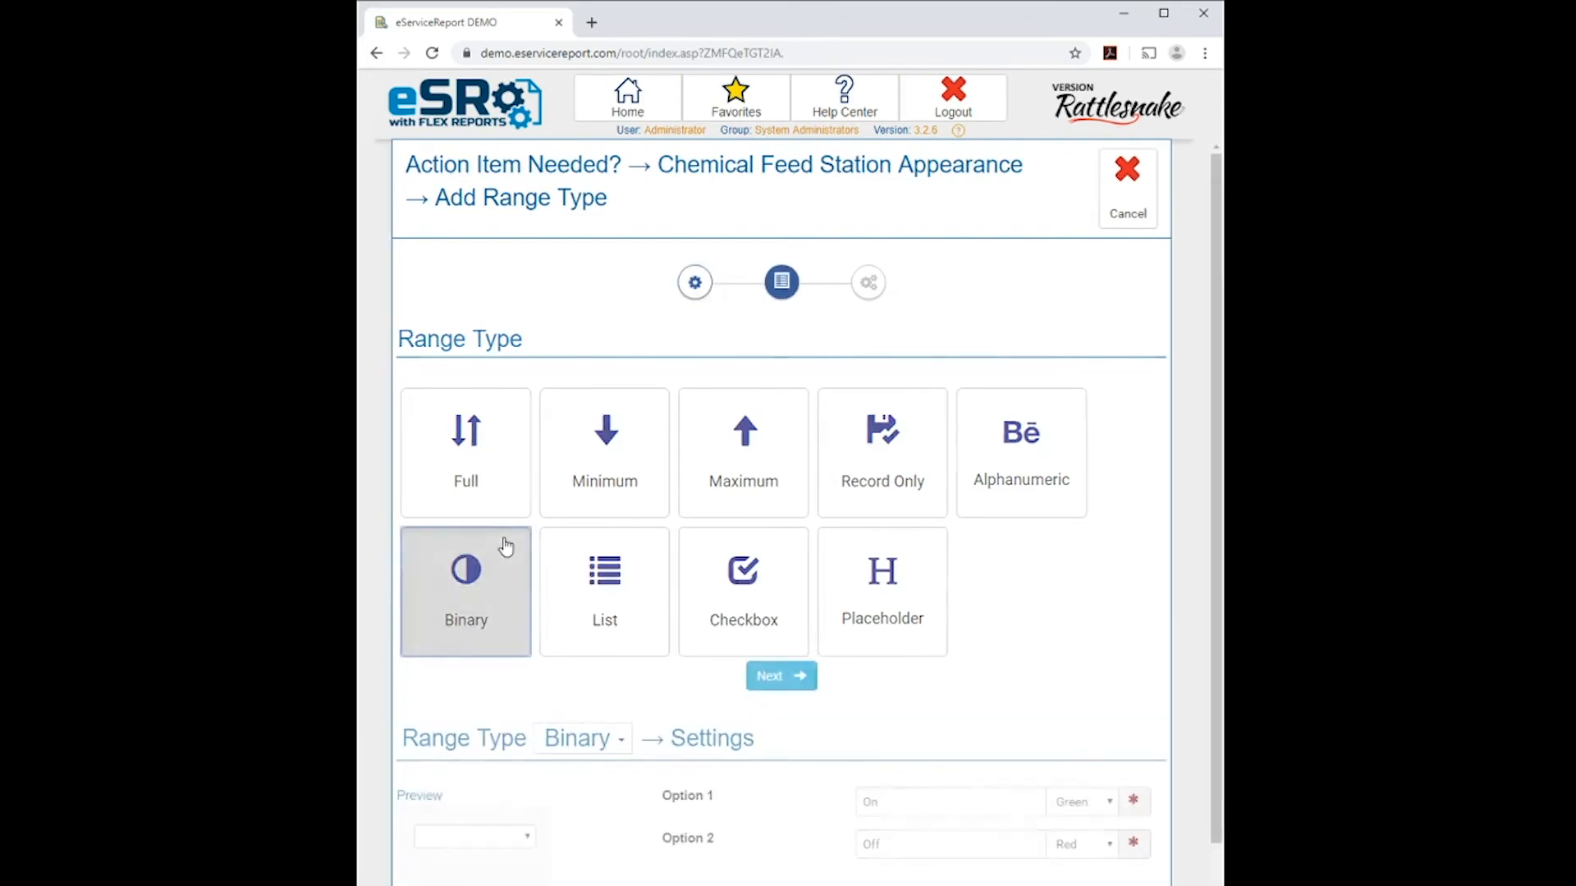
left_click_drag(923, 412, 636, 404)
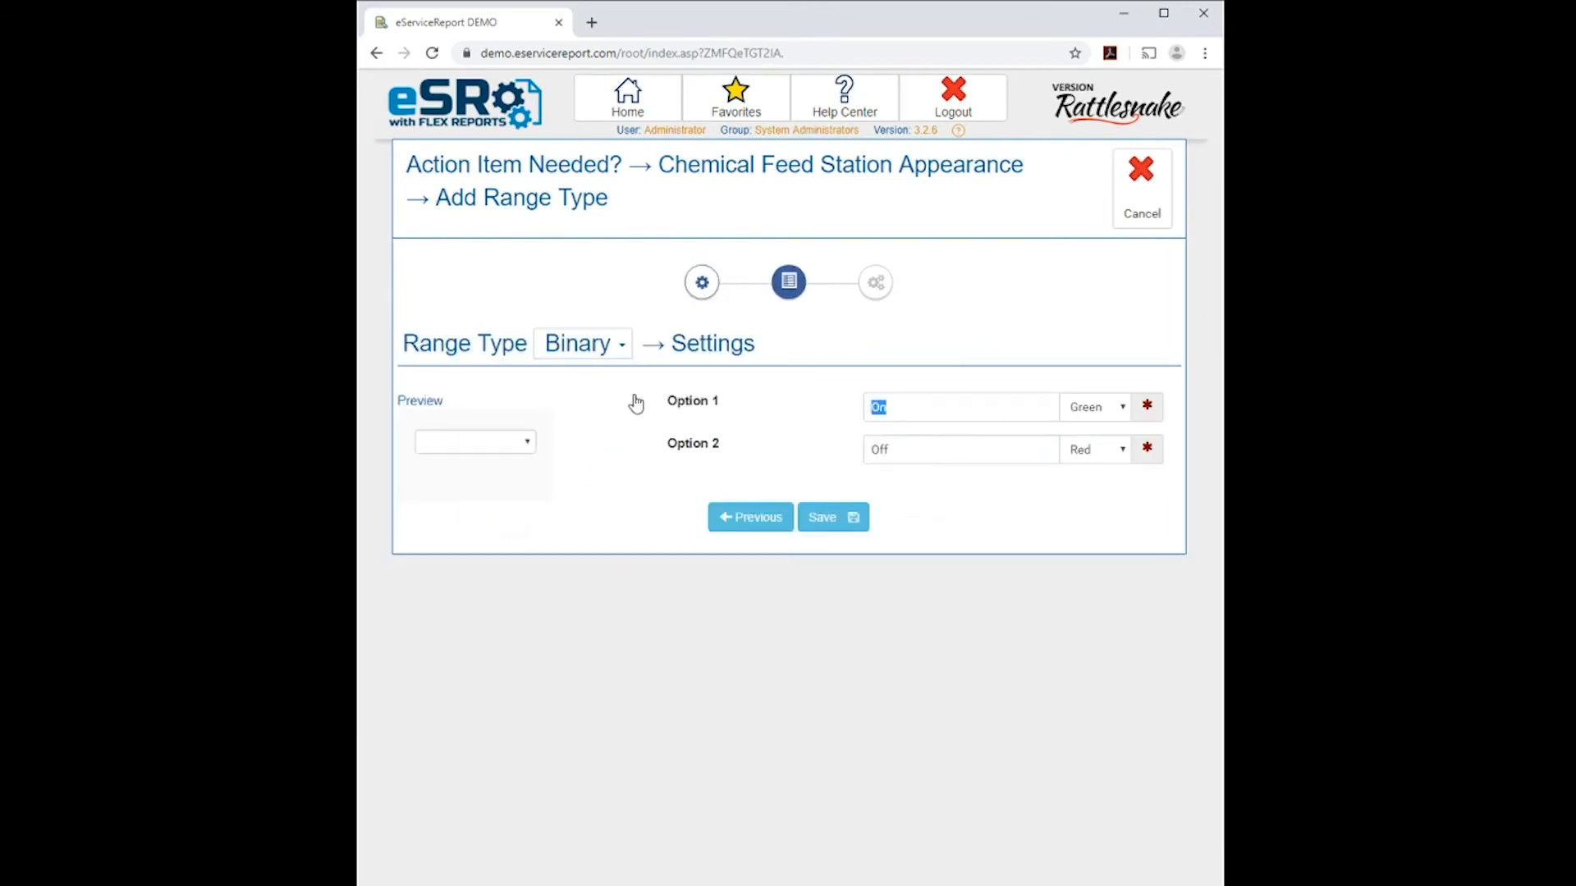
type("No")
key("Tab")
key("Tab")
type("Yes")
left_click(817, 516)
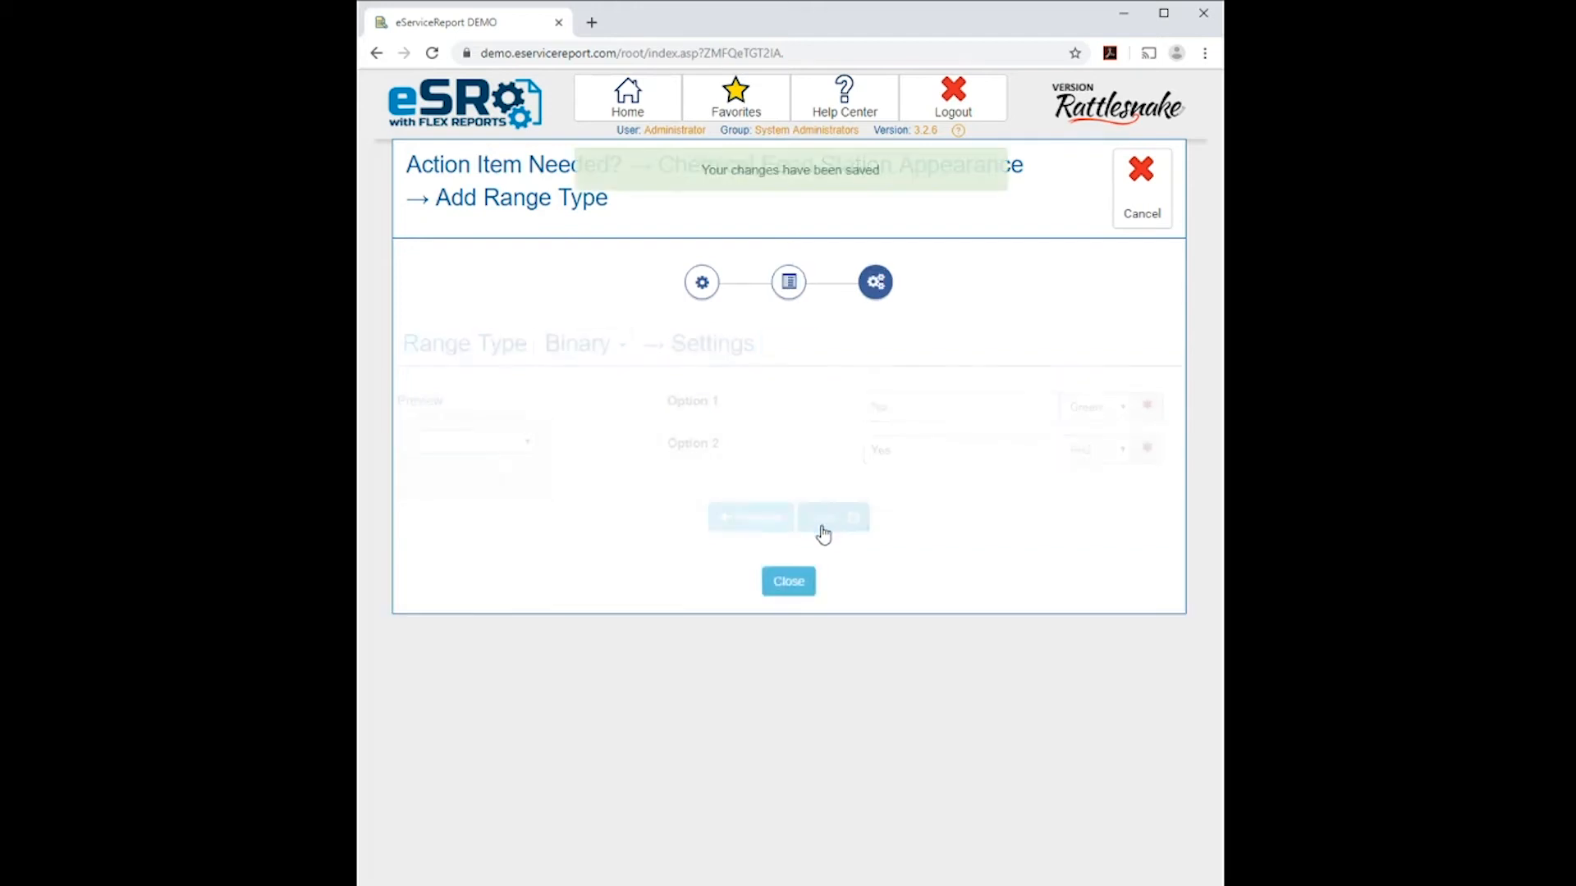
left_click(802, 351)
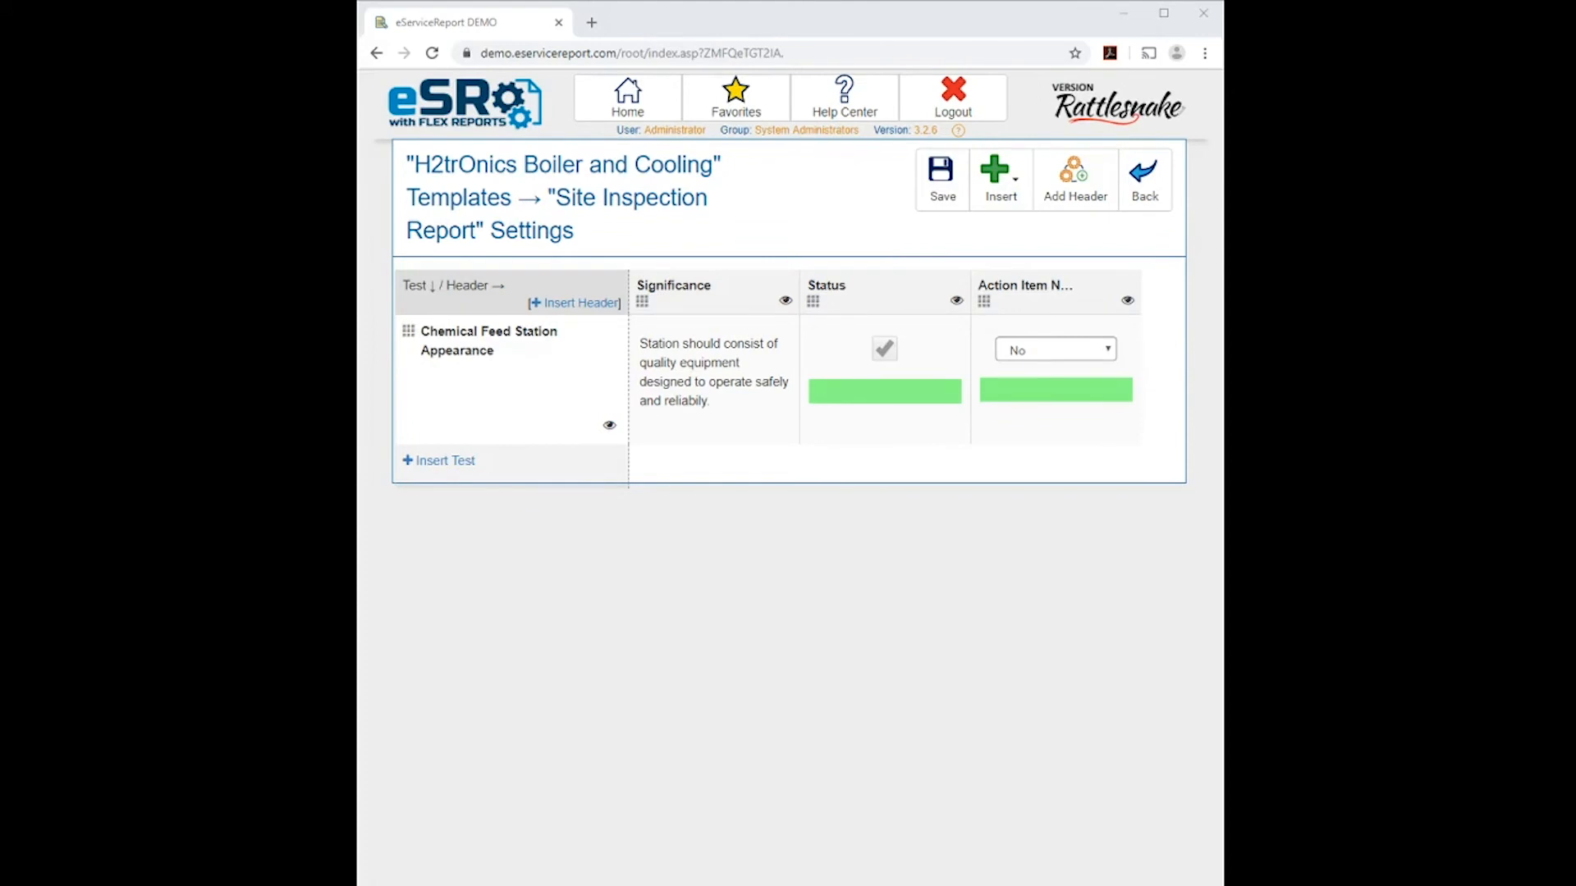
- Rename the Action Item Needed? header as "Action Needed?"
mouse_move(1074, 421)
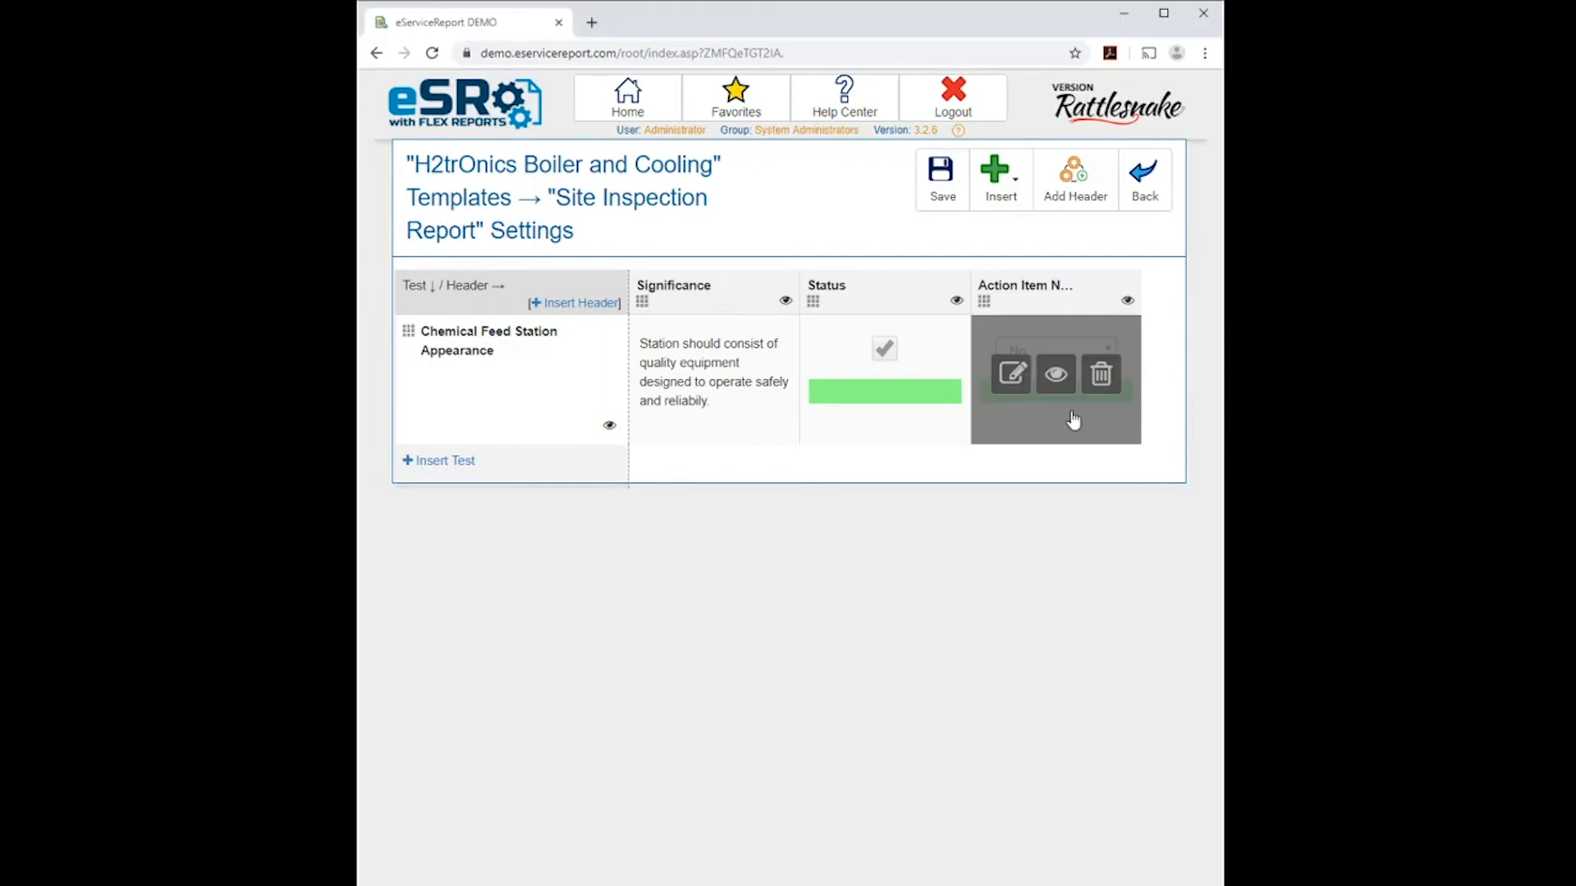
left_click(1053, 292)
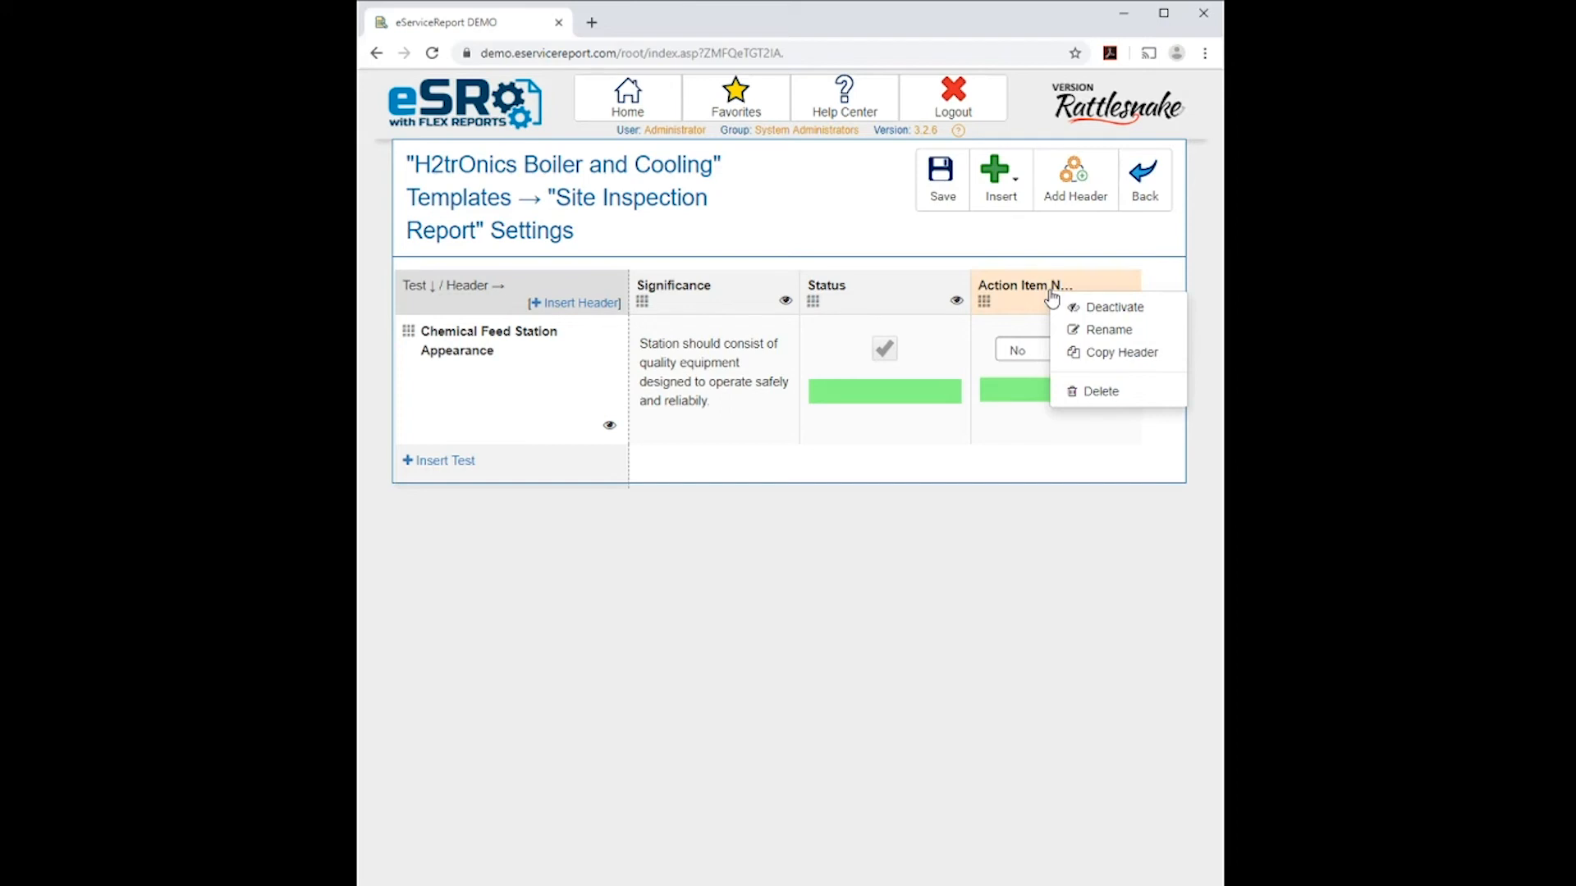
left_click(1092, 333)
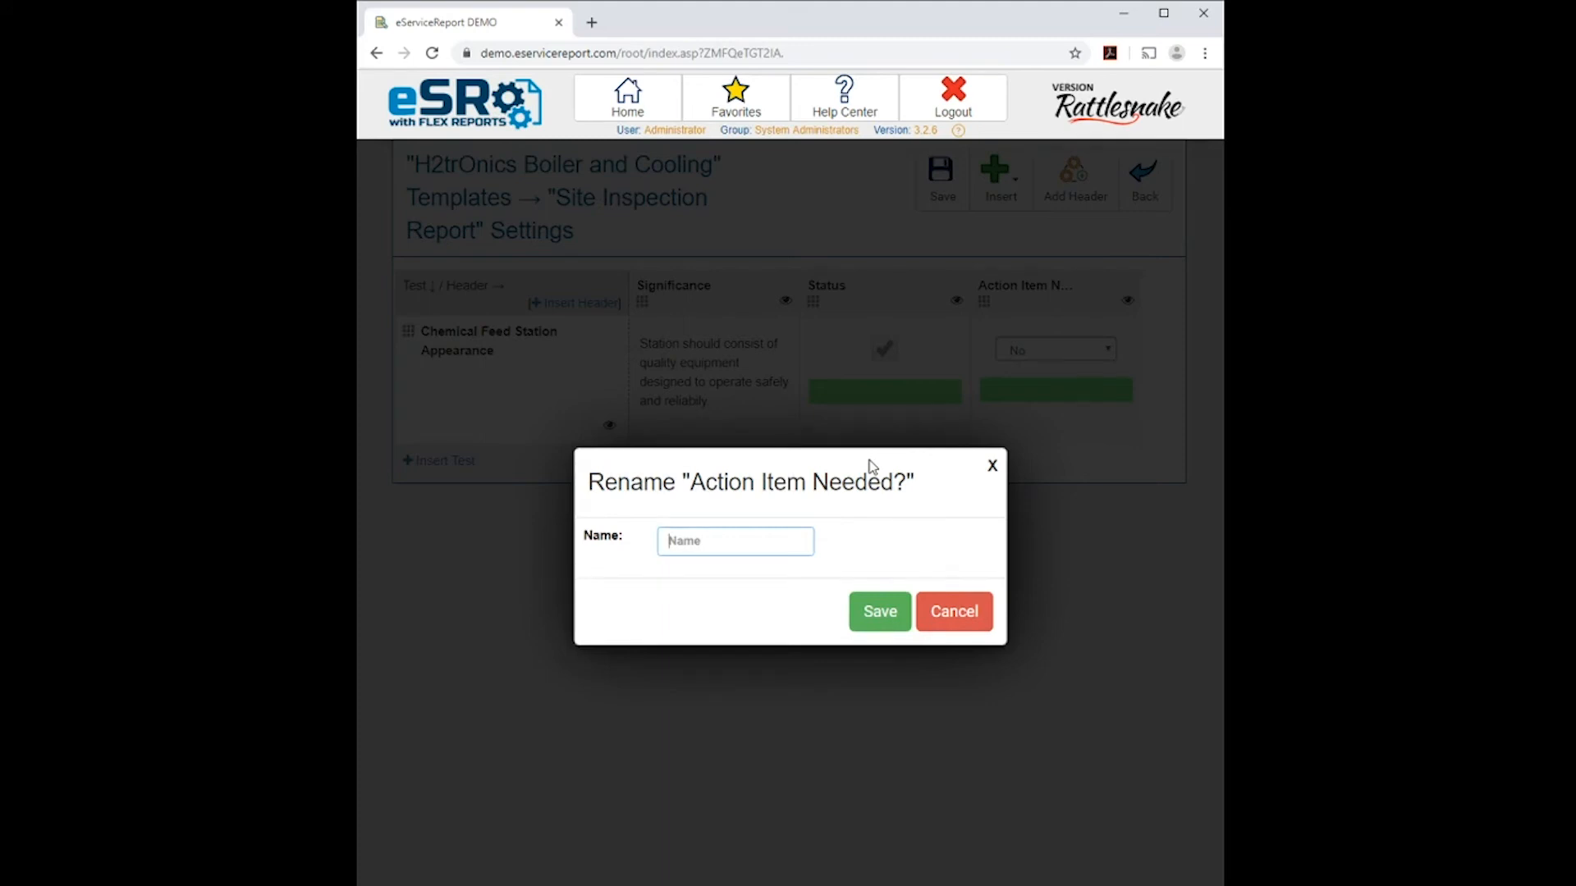
type("Action I")
key("BackSpace")
type("Needed?")
left_click(900, 615)
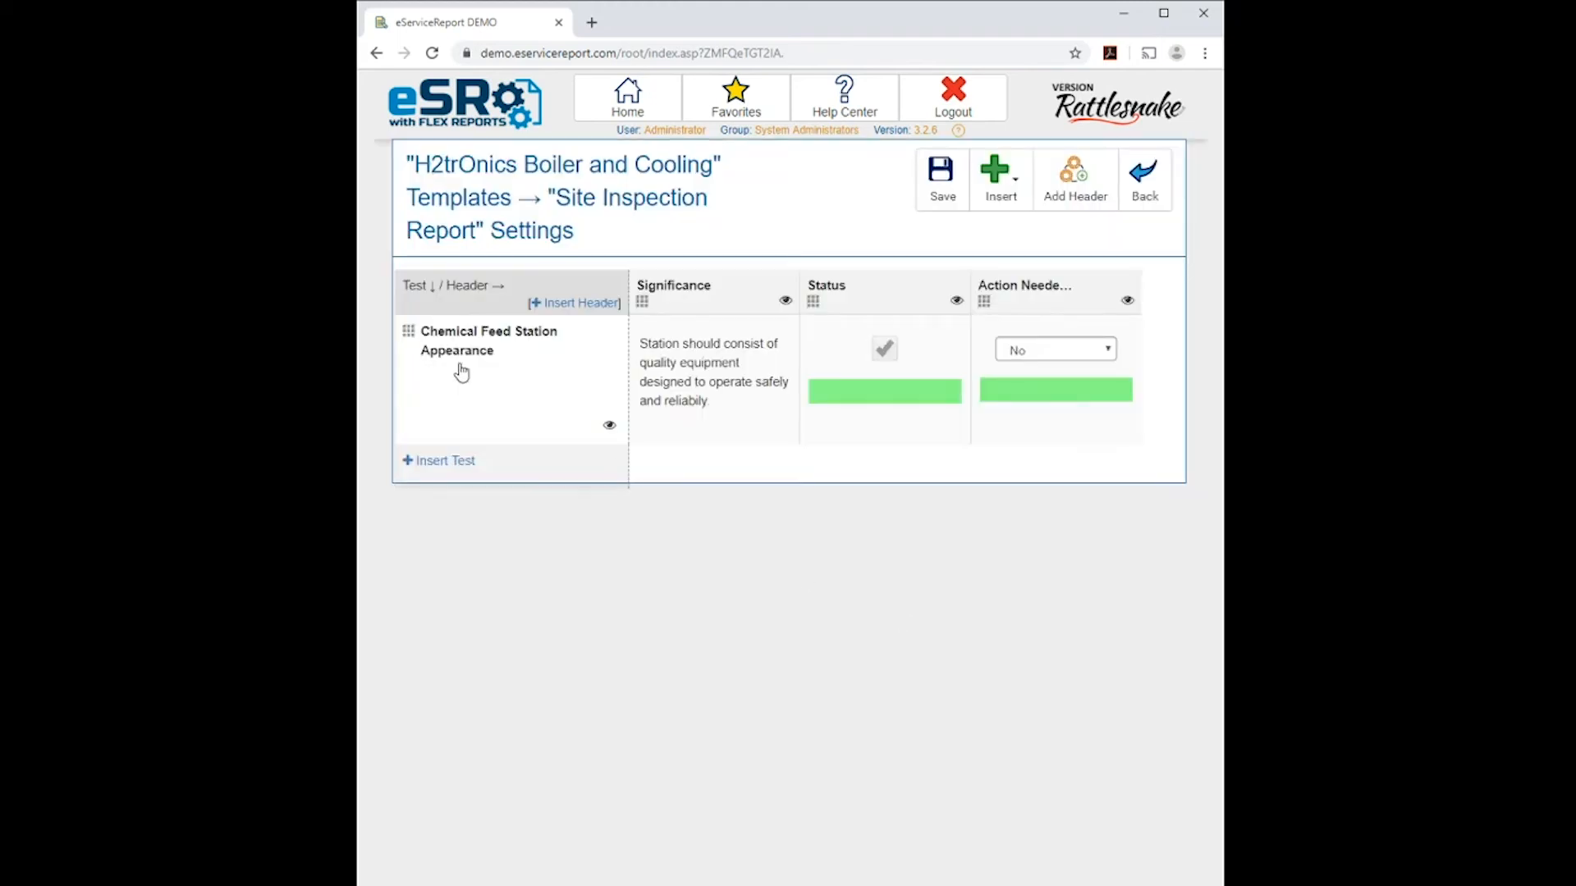
- Rename the Chemical Feed Station Appearance test as "Feed Station Appearance"
left_click(408, 330)
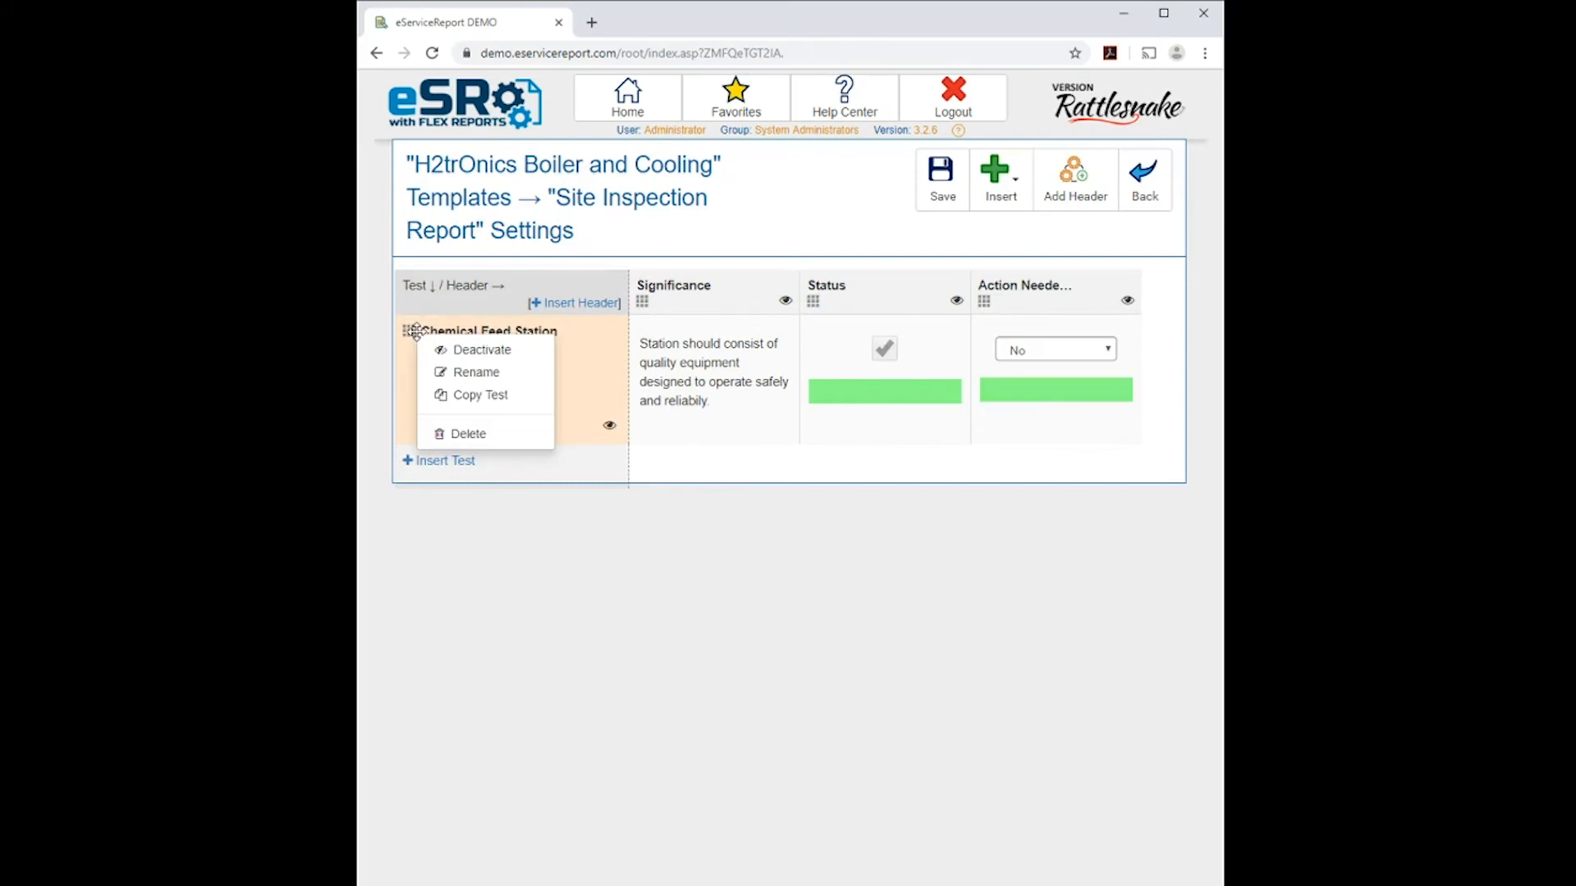
left_click(474, 372)
type("Feed")
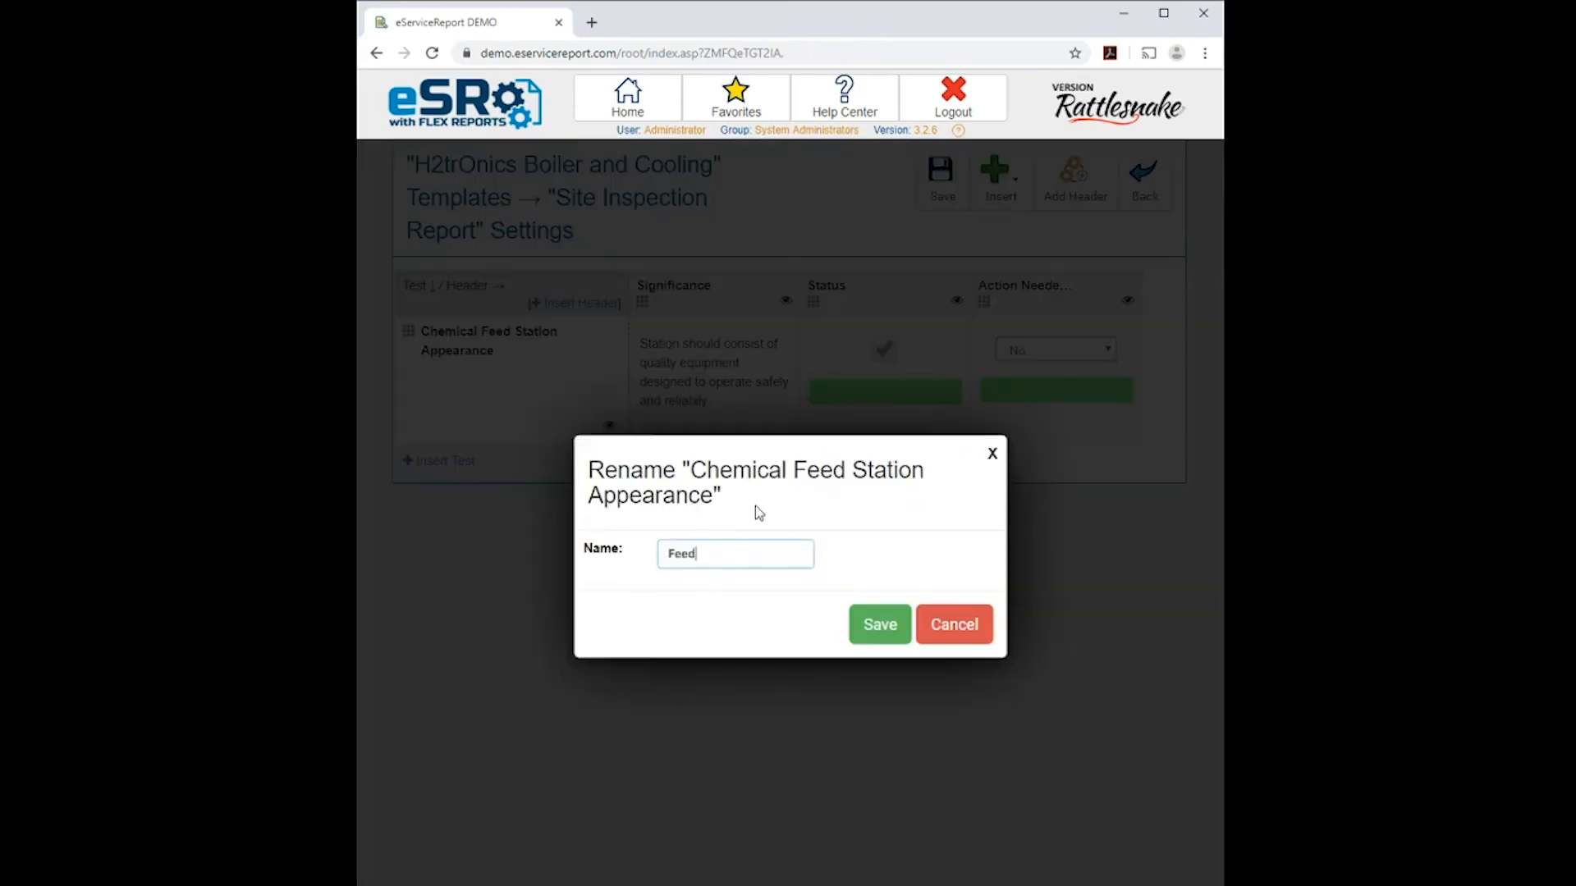
type(" Station Appearance")
left_click(876, 627)
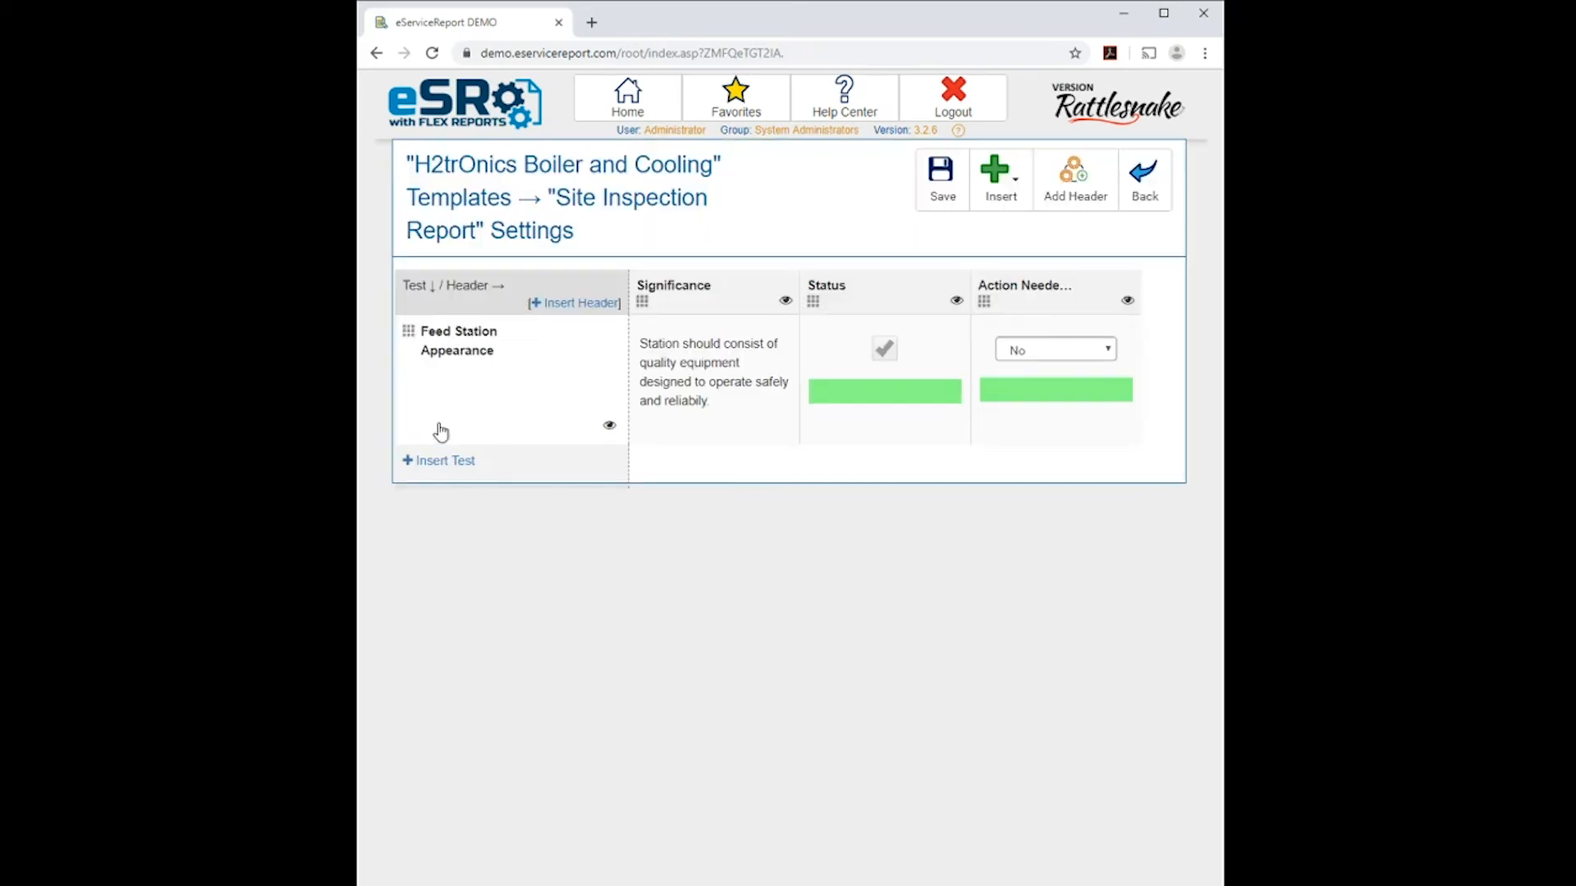
- Copy the Feed Station Appearance test with its range types to a new Overall Cleanliness test
left_click(408, 330)
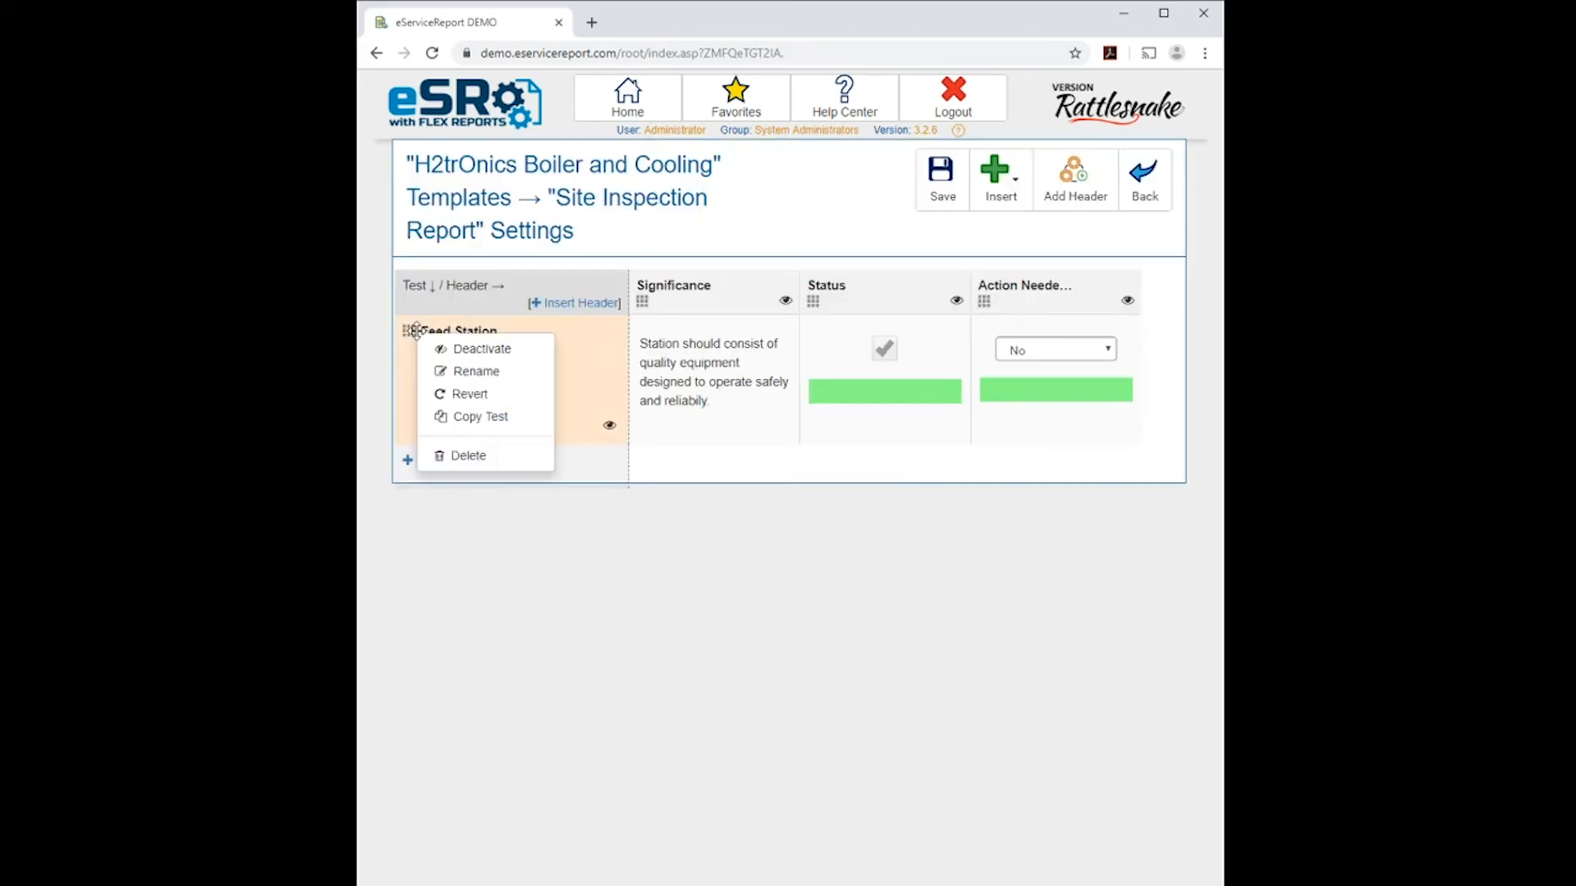
left_click(455, 420)
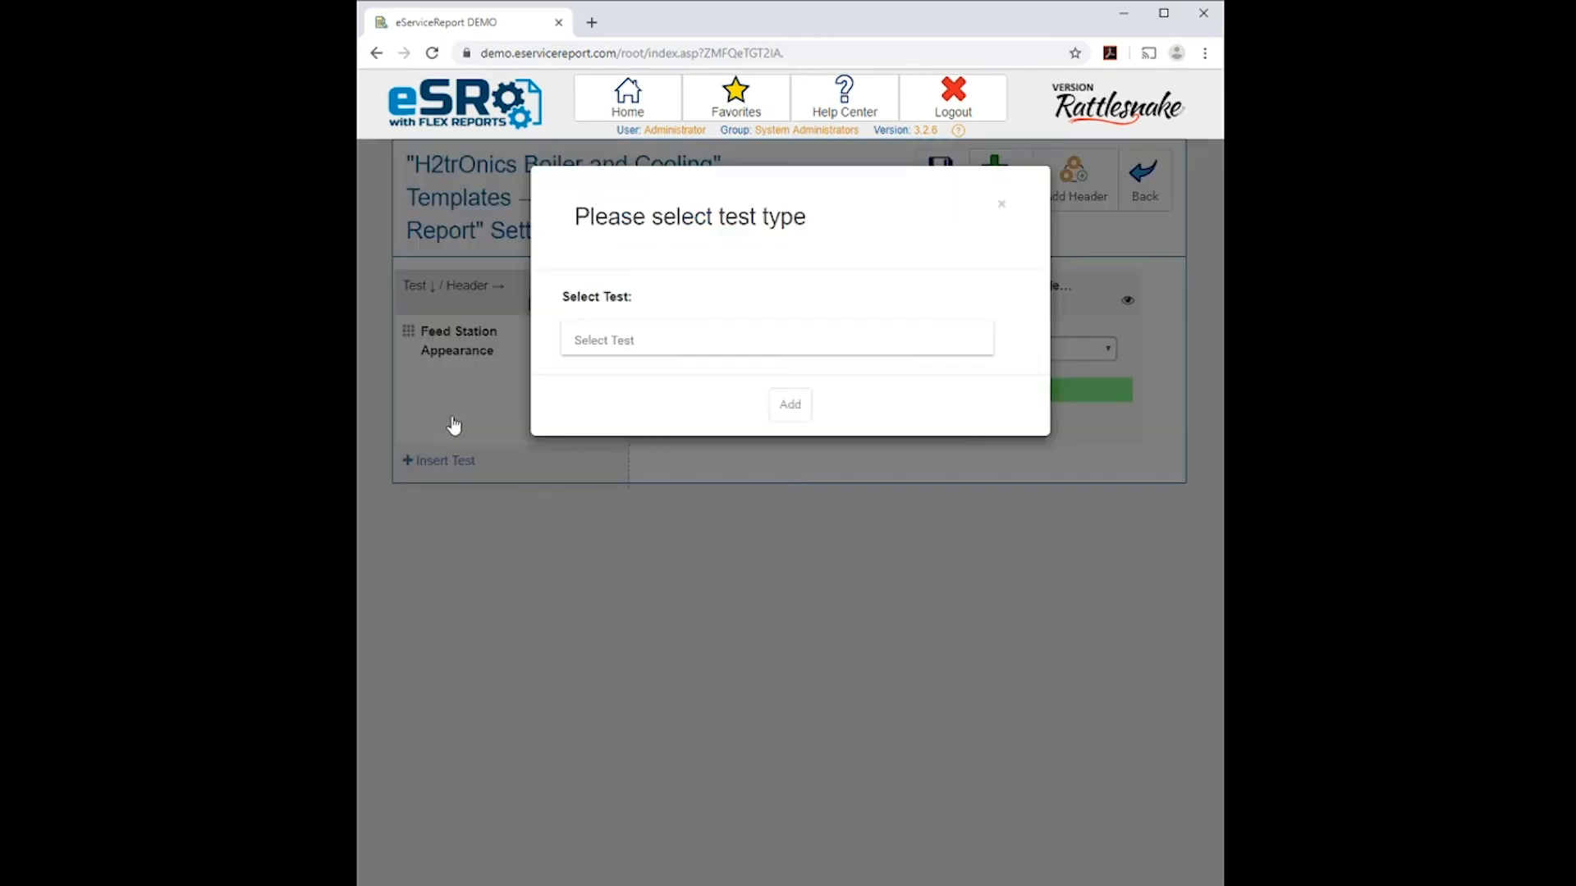
left_click(600, 343)
type("over")
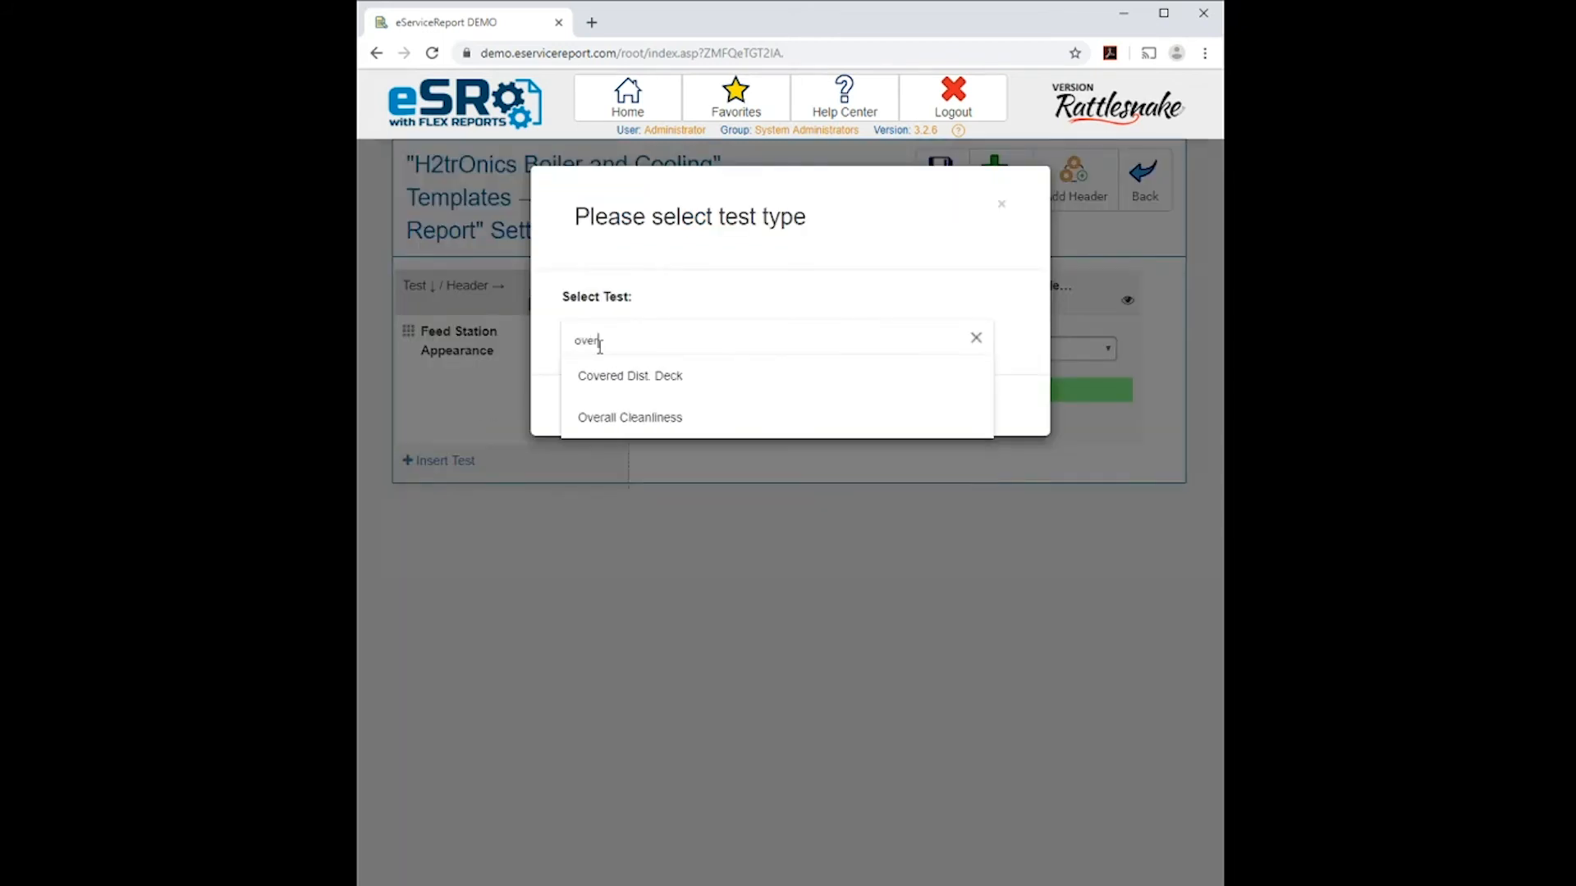
left_click(584, 419)
left_click(809, 407)
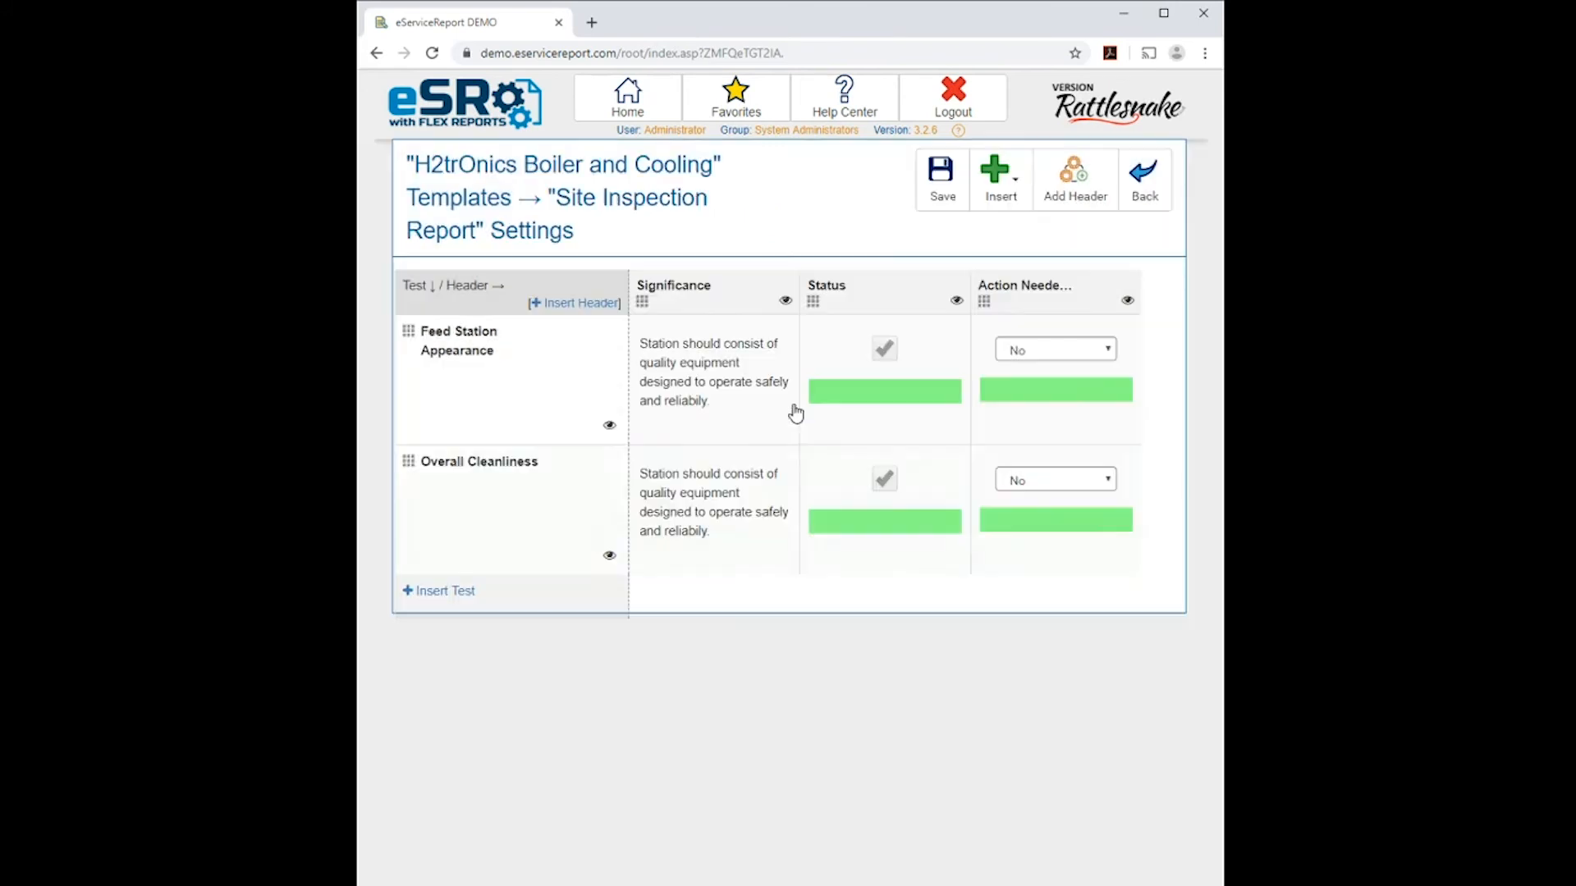
- Copy the Overall Cleanliness test with its range types to a new Tank Cleanliness test
left_click(415, 462)
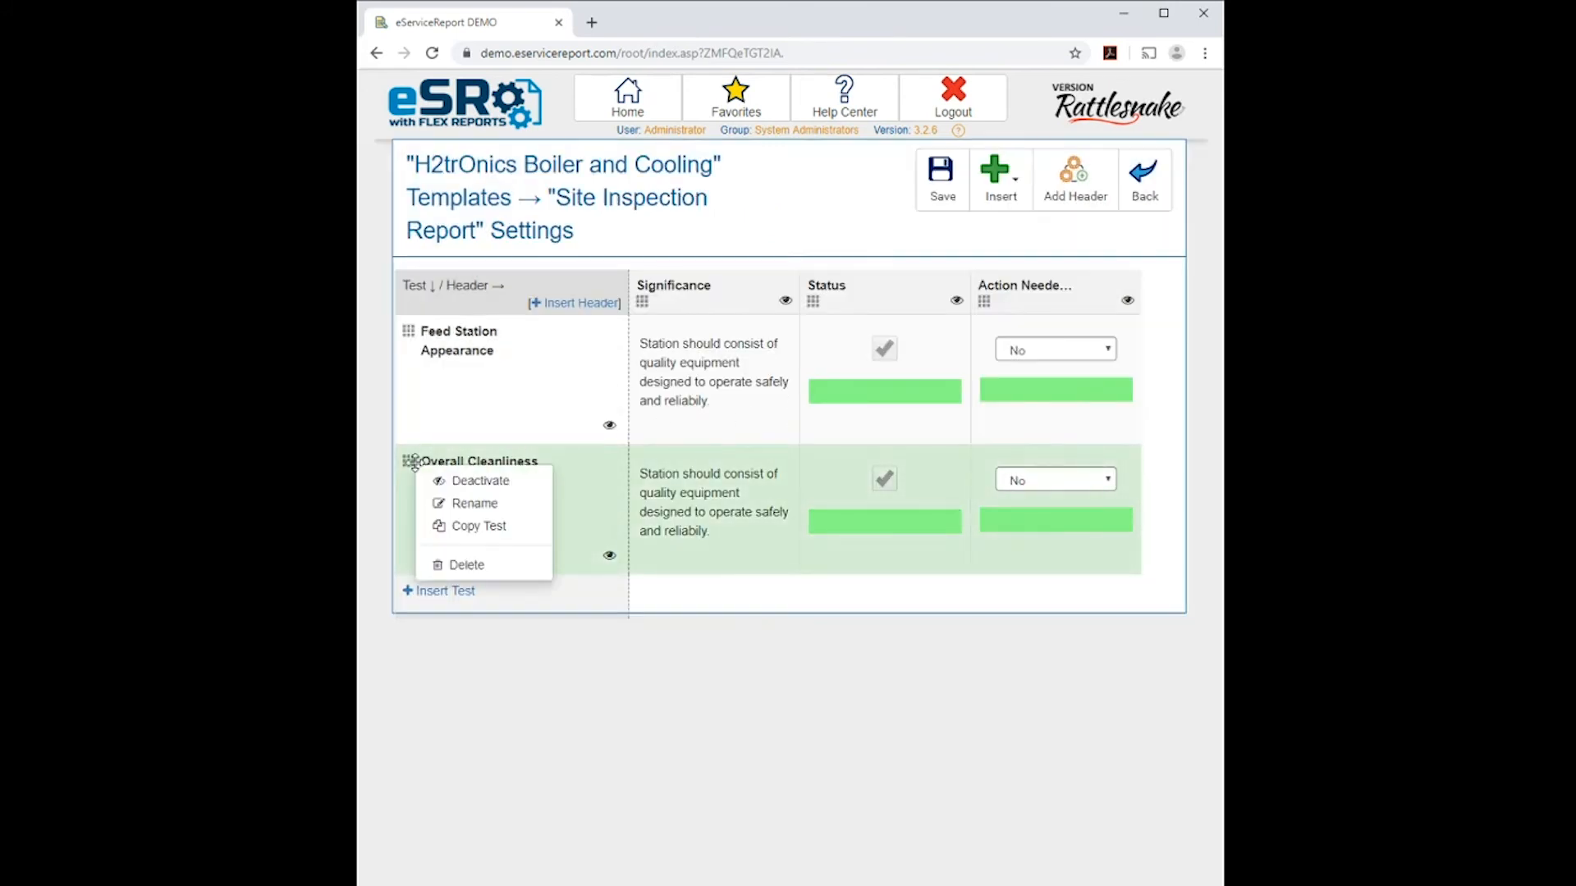
left_click(459, 526)
left_click(676, 341)
type("tank")
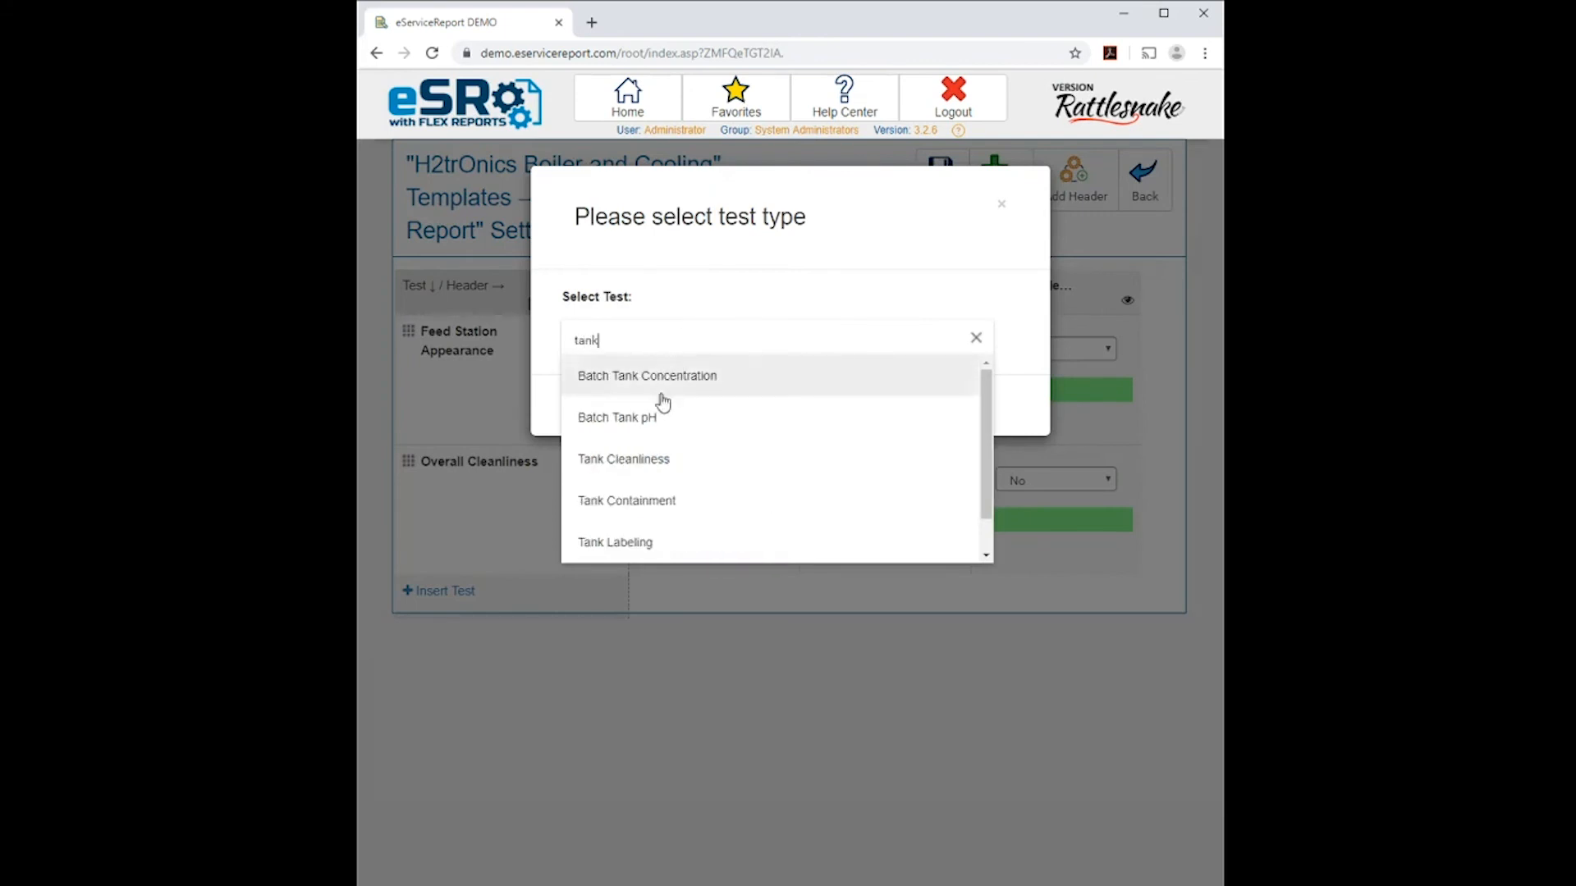
left_click(643, 465)
left_click(790, 406)
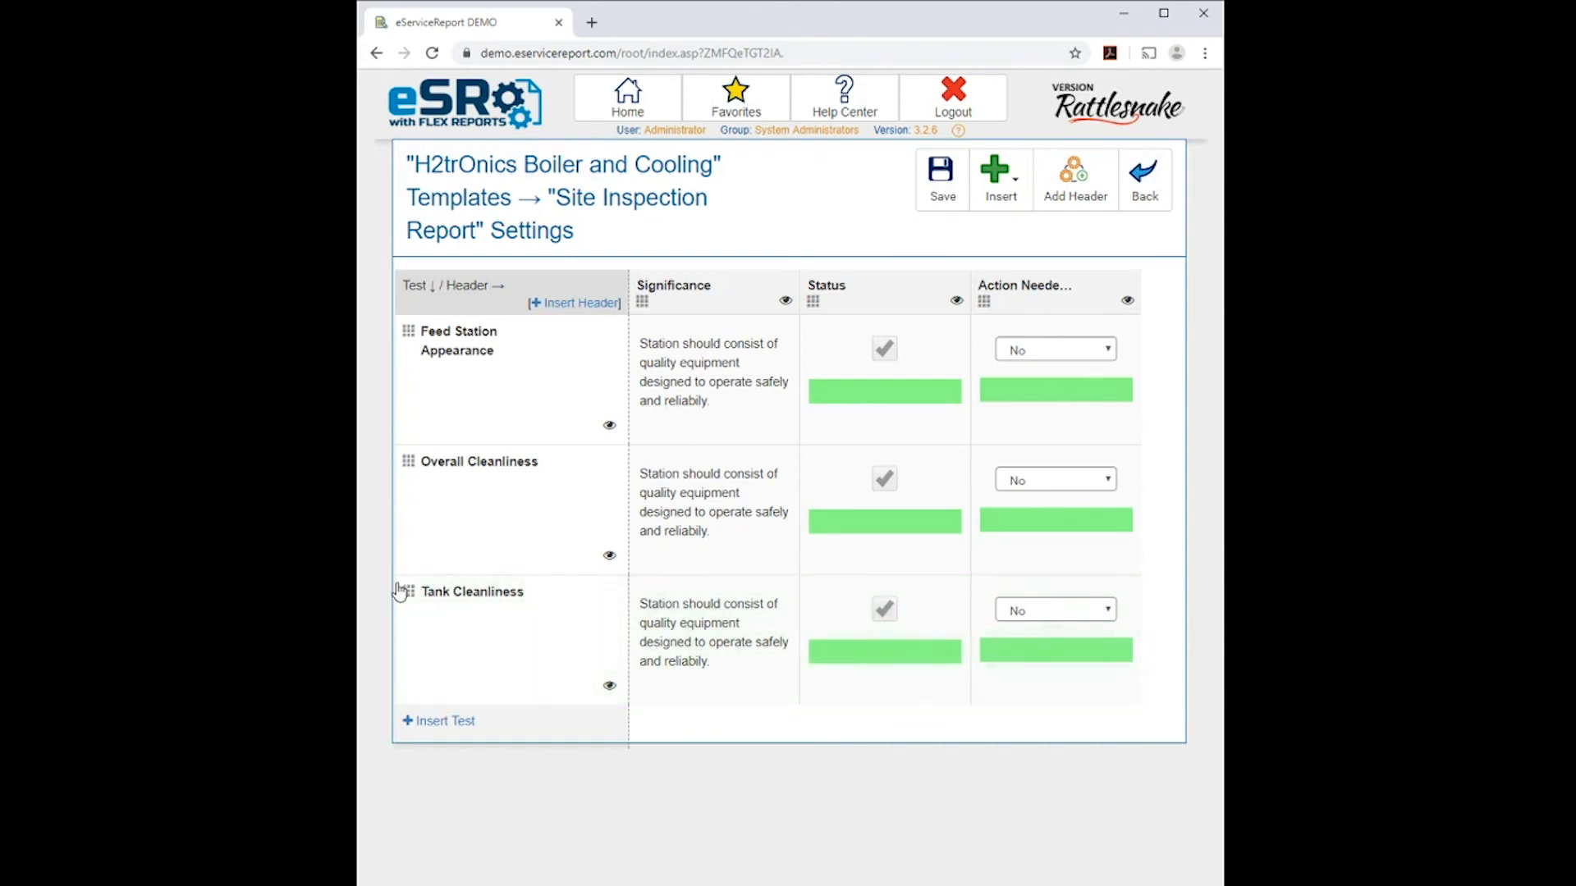
- Reorder the grid with Tank Cleanliness above Overall Cleanliness and Action Needed? before Status, and save the template
left_click_drag(408, 592, 423, 462)
left_click_drag(988, 296, 806, 268)
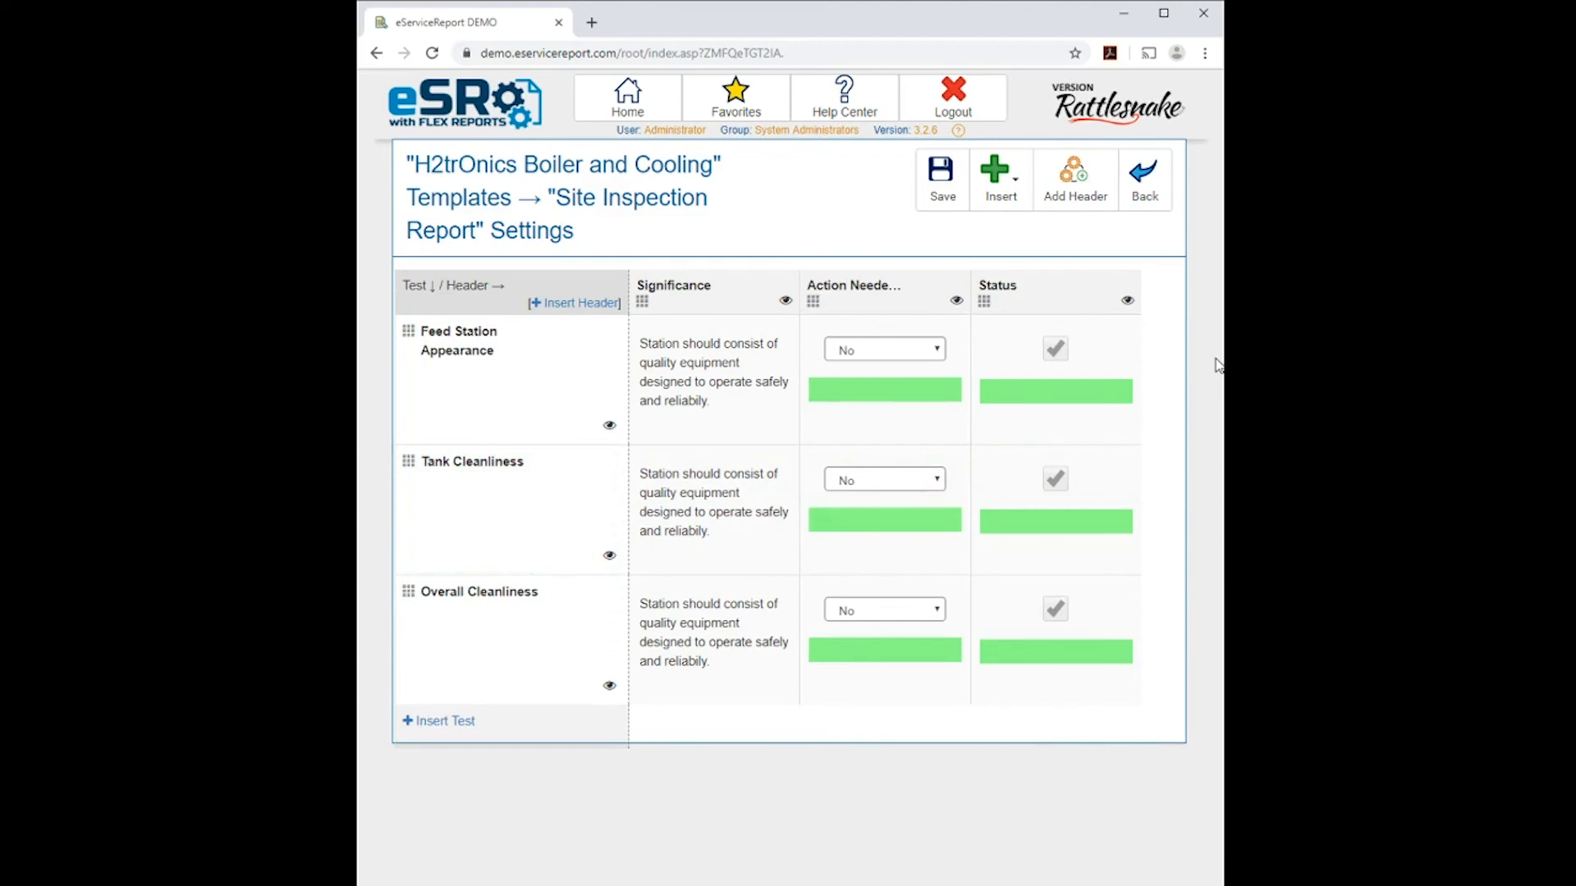
left_click(940, 201)
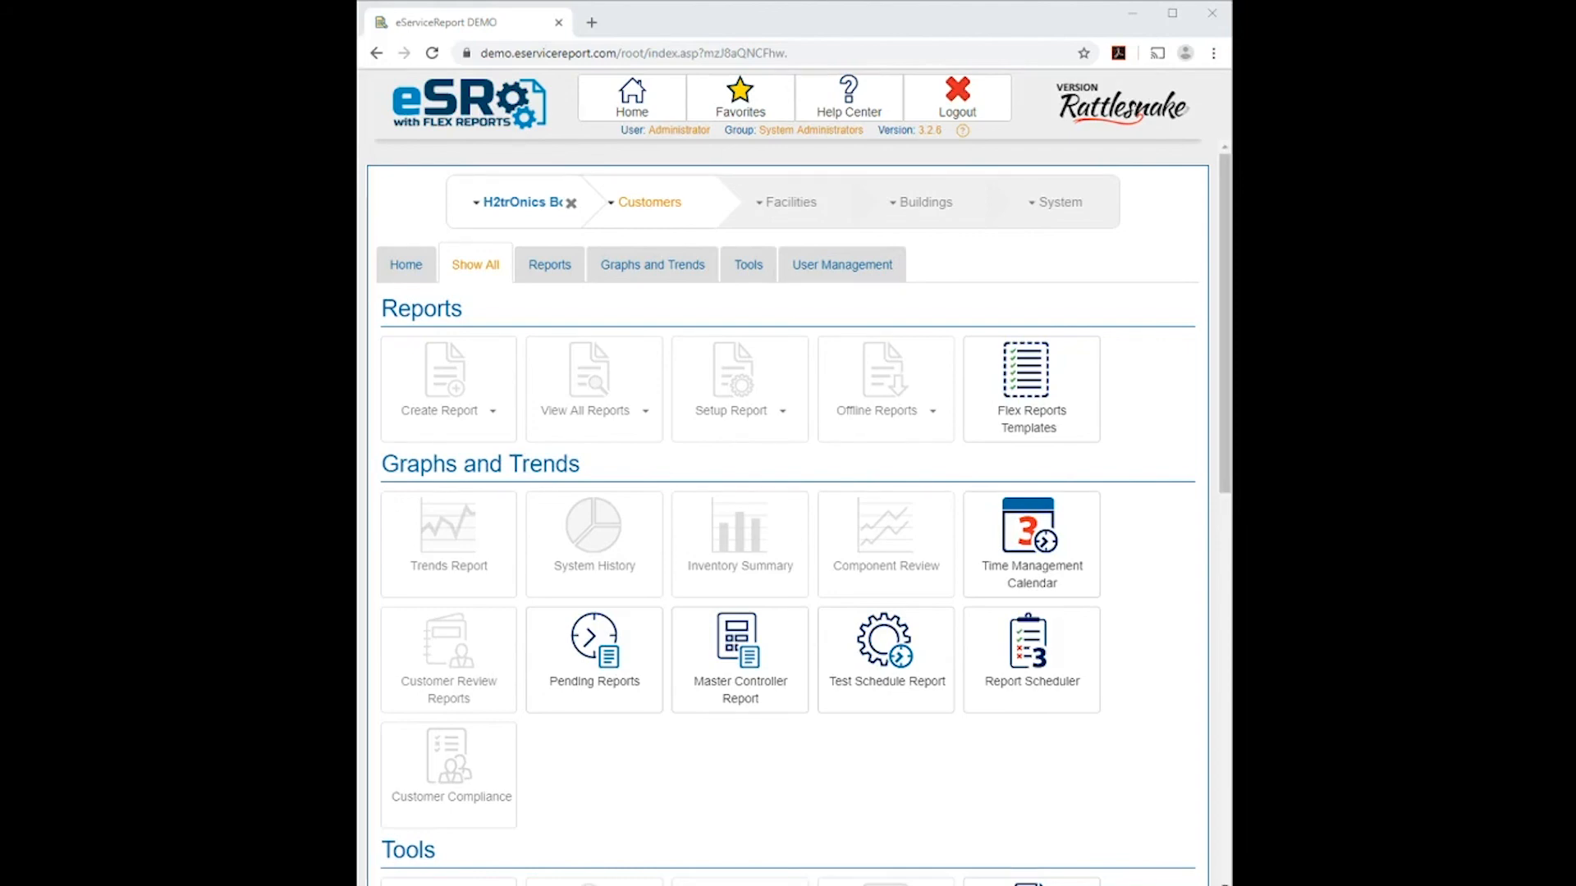
- Select New Hospital as the customer
left_click(661, 212)
scroll(652, 330, "down", 2)
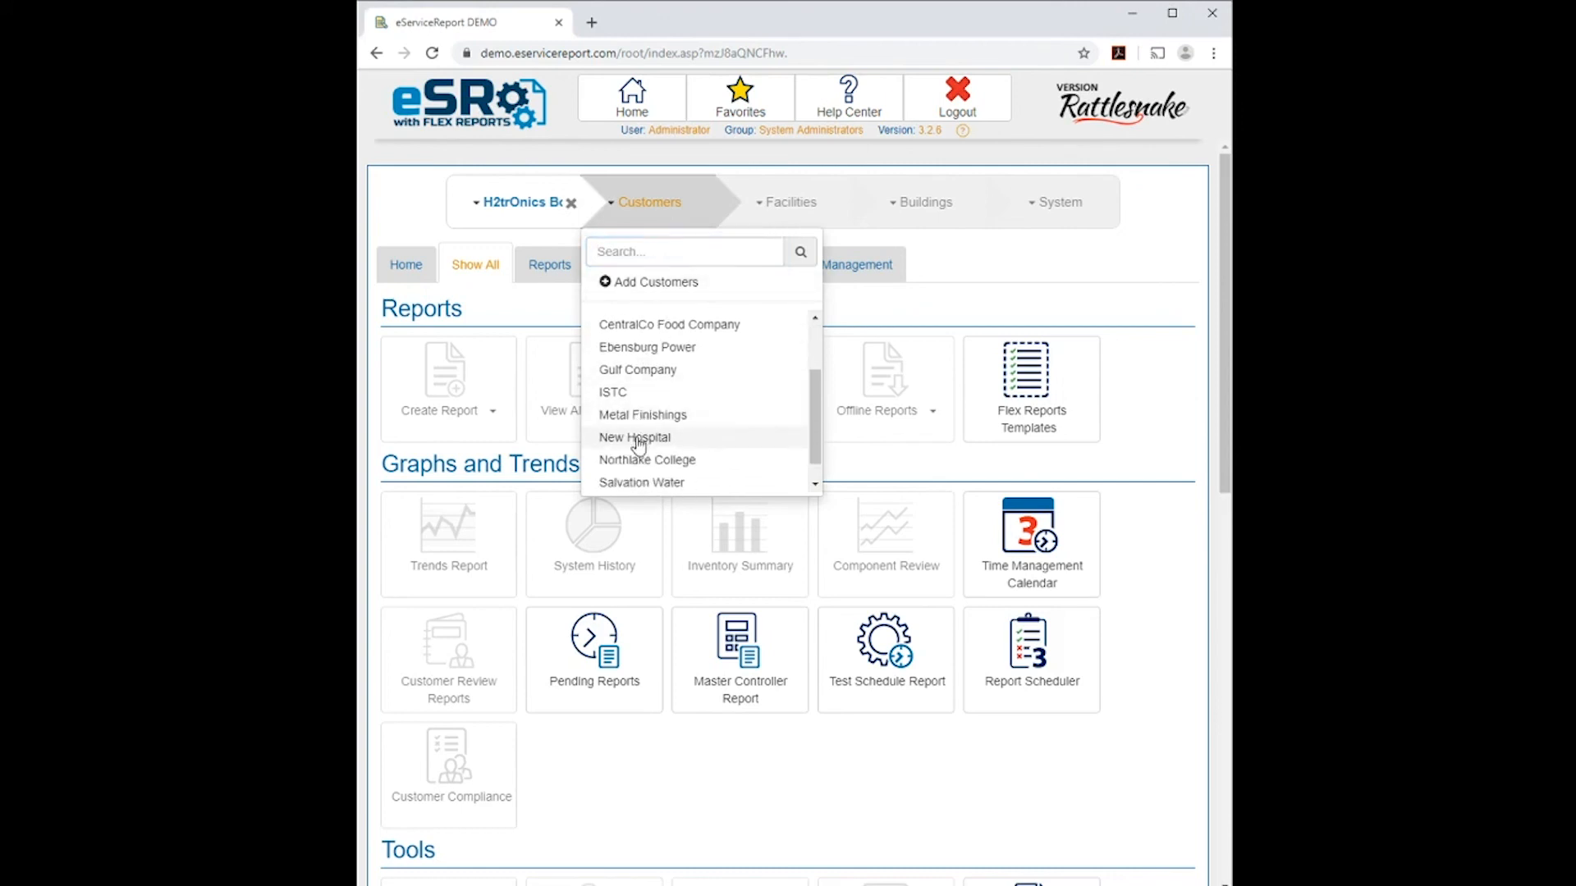
left_click(636, 437)
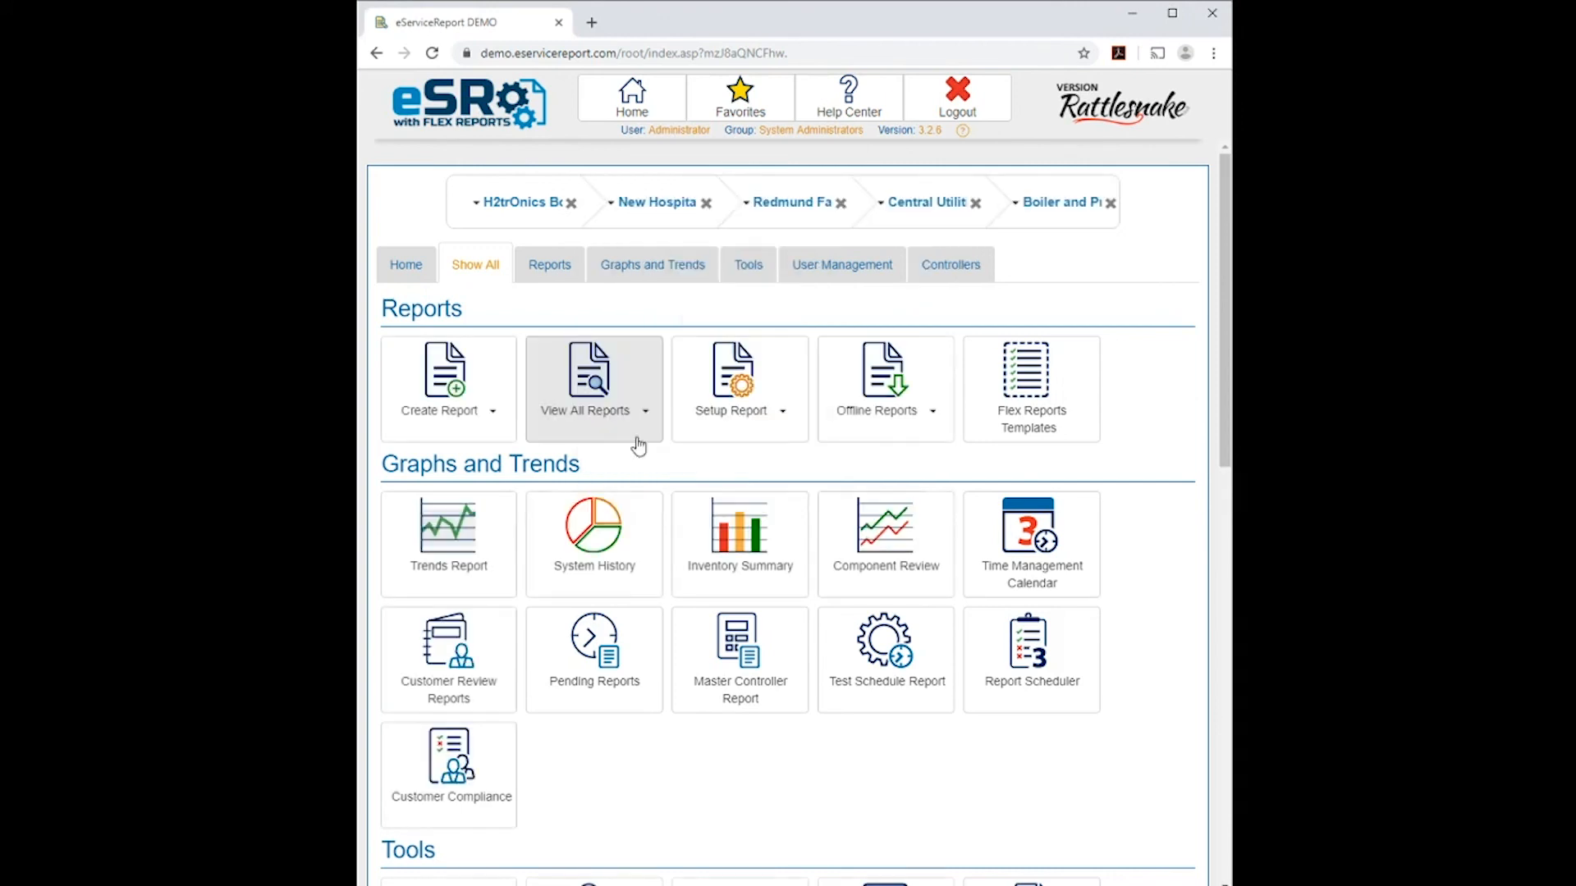
- Show the inactive Flex Reports templates in the report setup and activate the last listed Site Inspection Report for this system
left_click(768, 419)
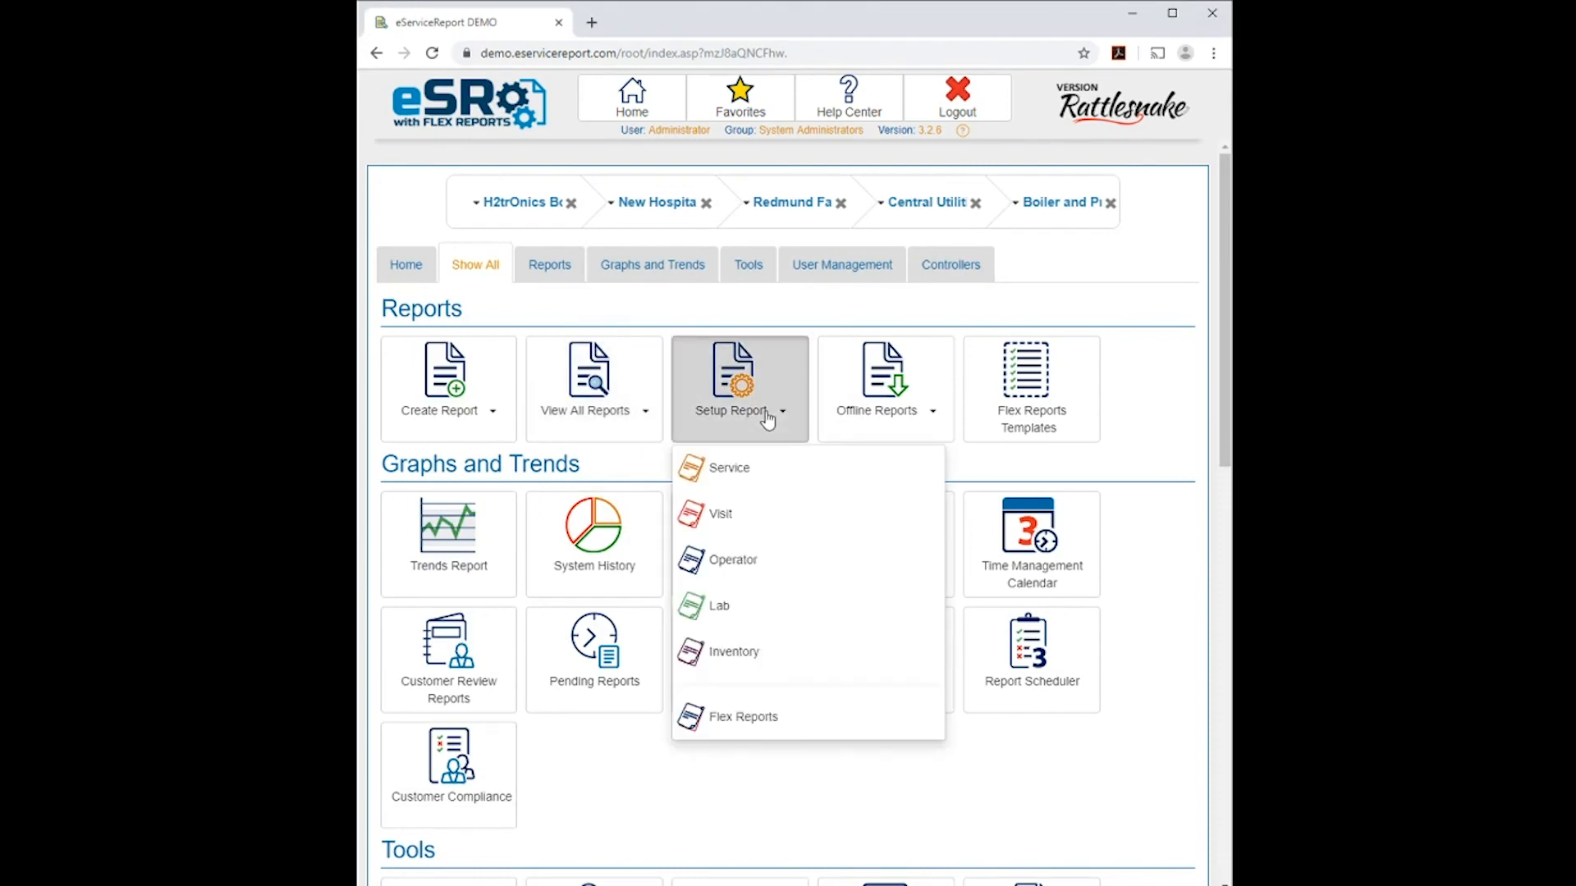
left_click(730, 719)
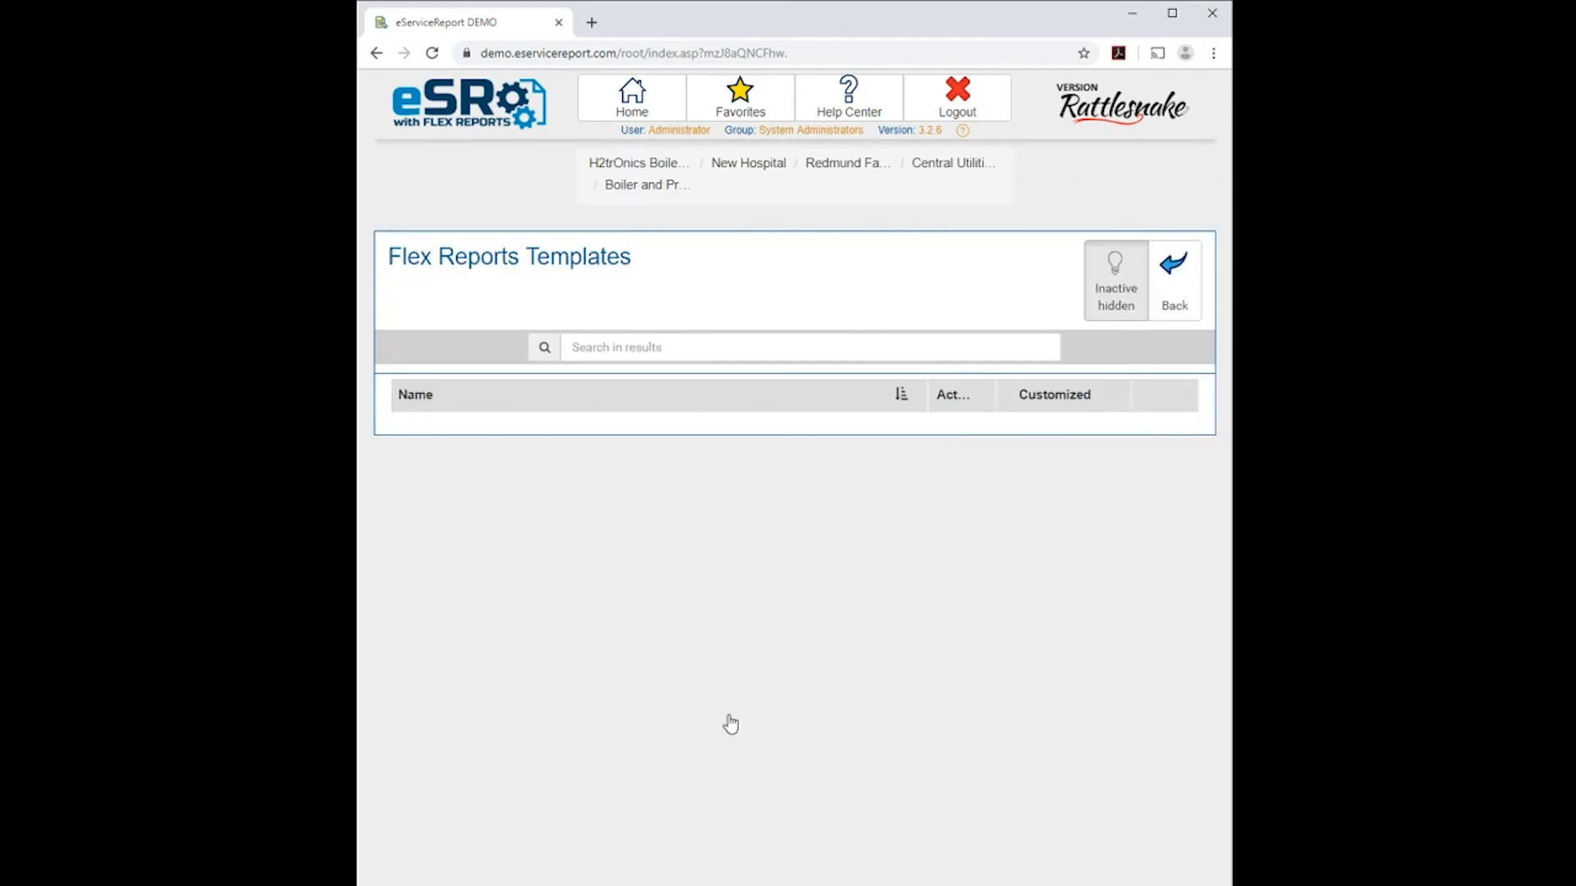
left_click(1140, 298)
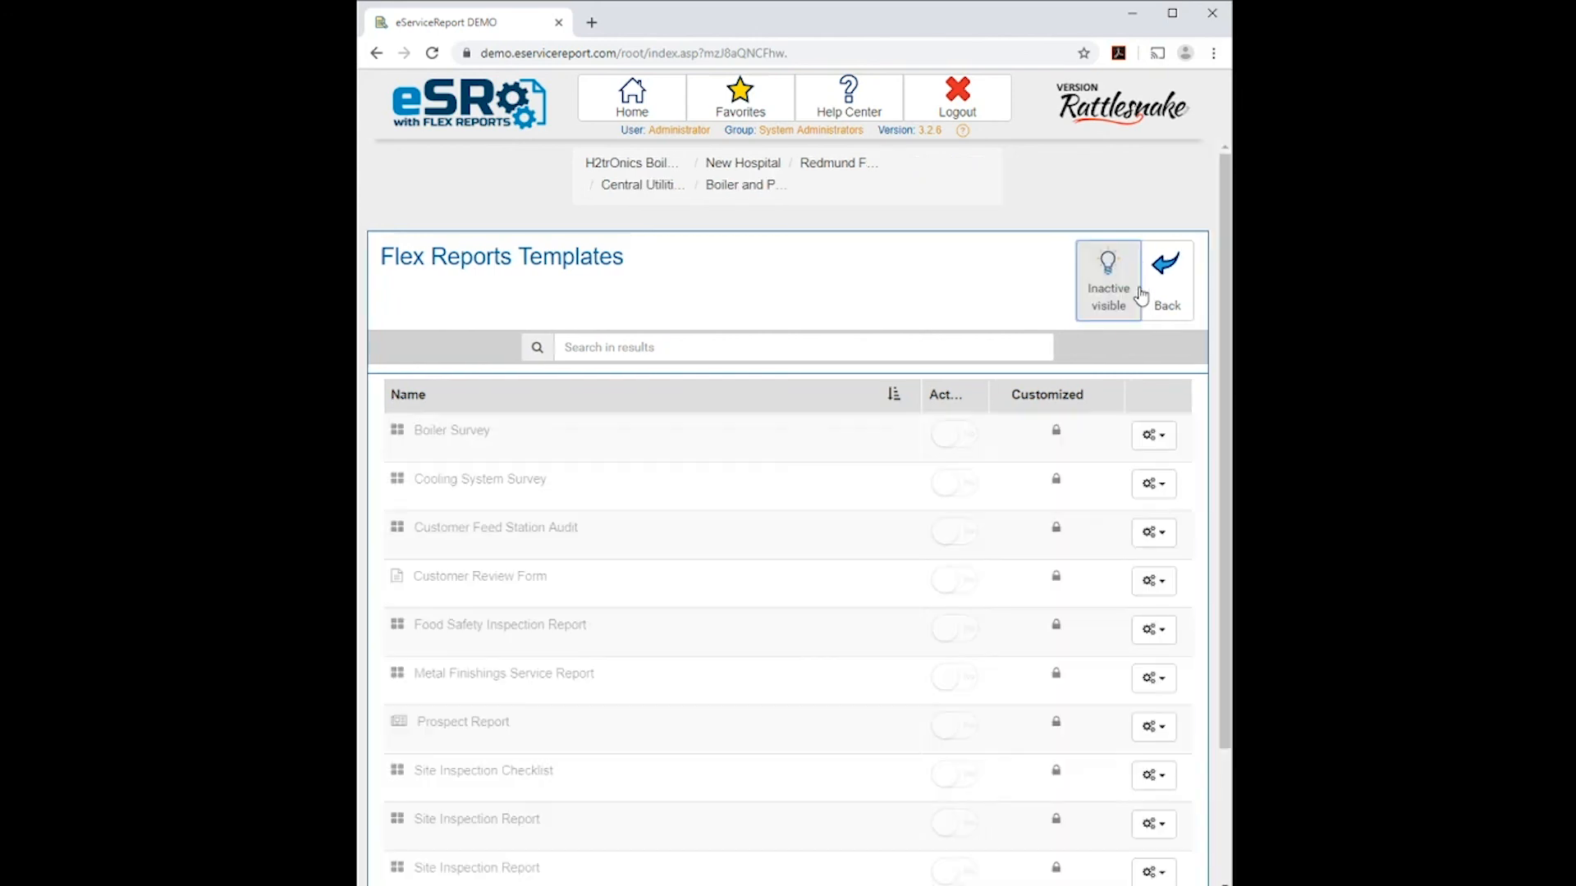
scroll(1073, 341, "down", 2)
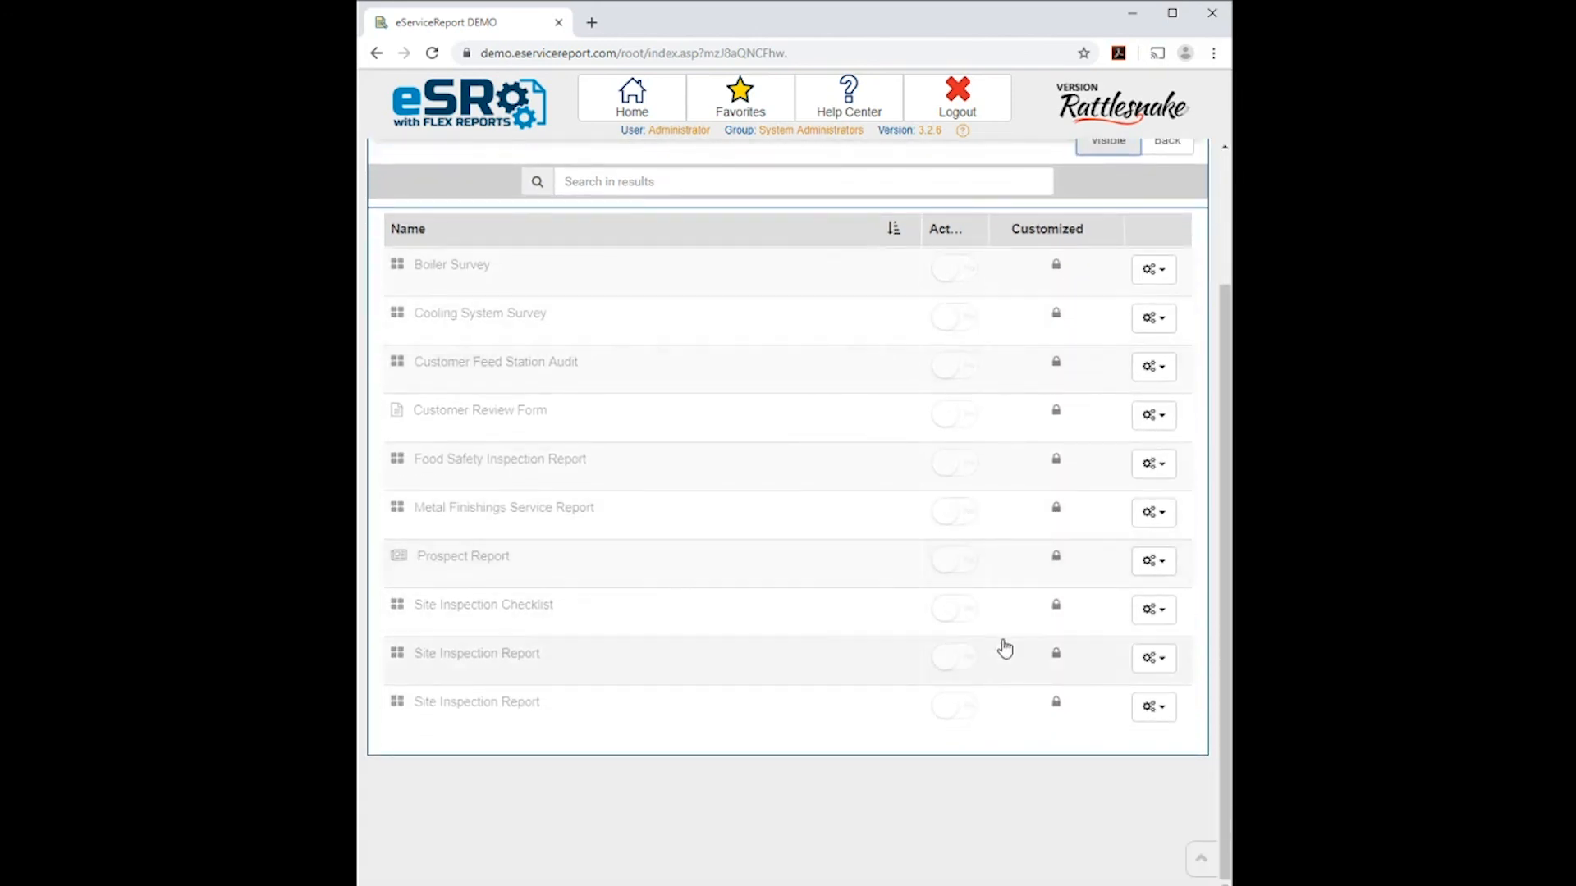
left_click(950, 711)
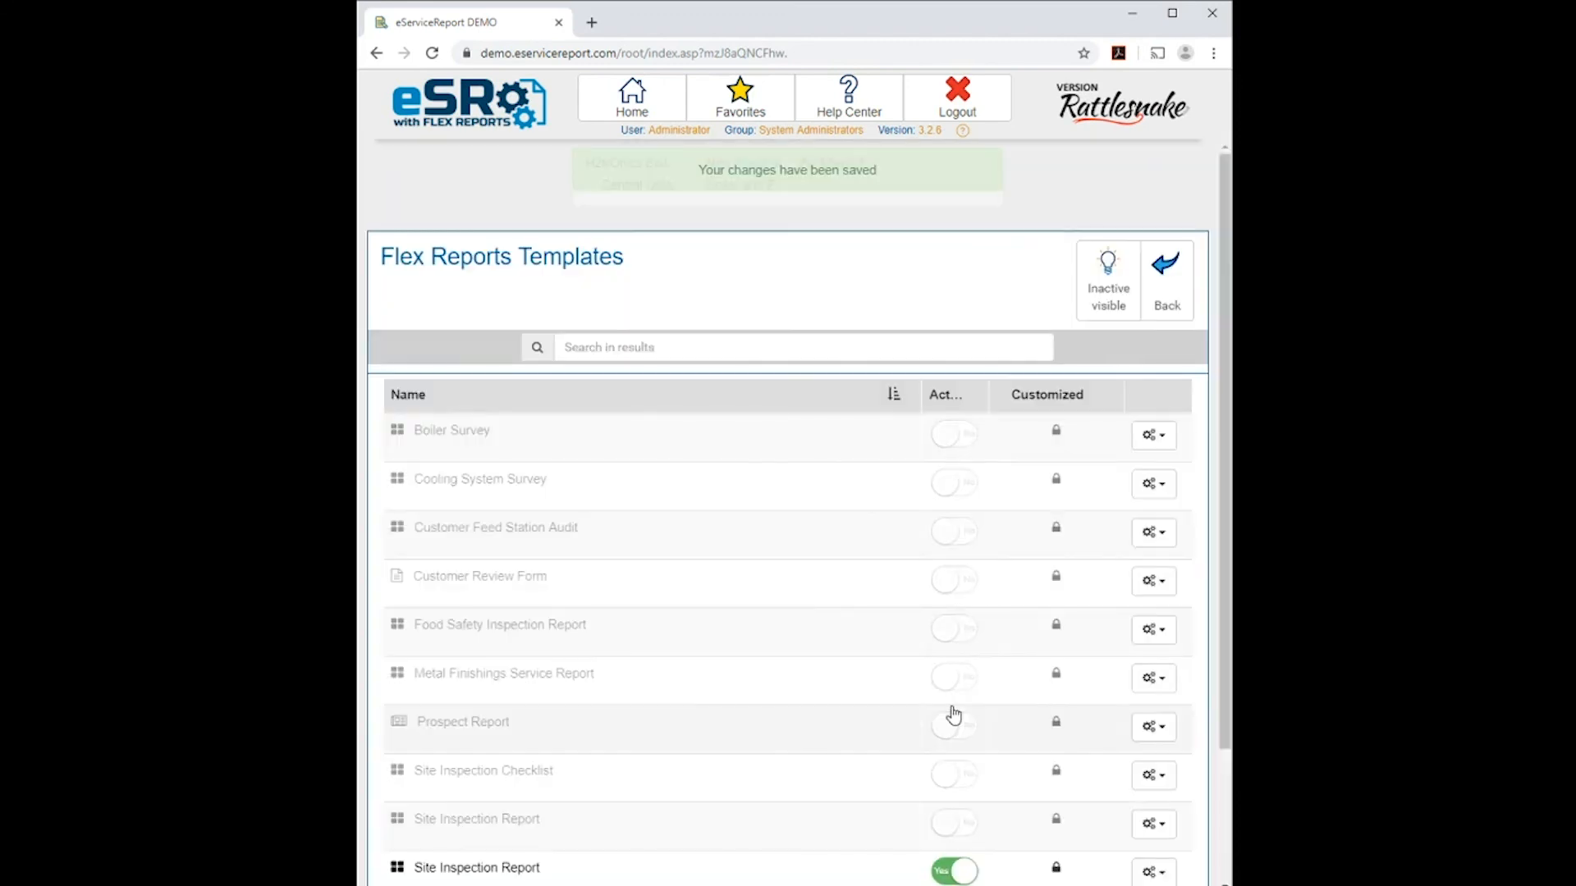
left_click(1166, 314)
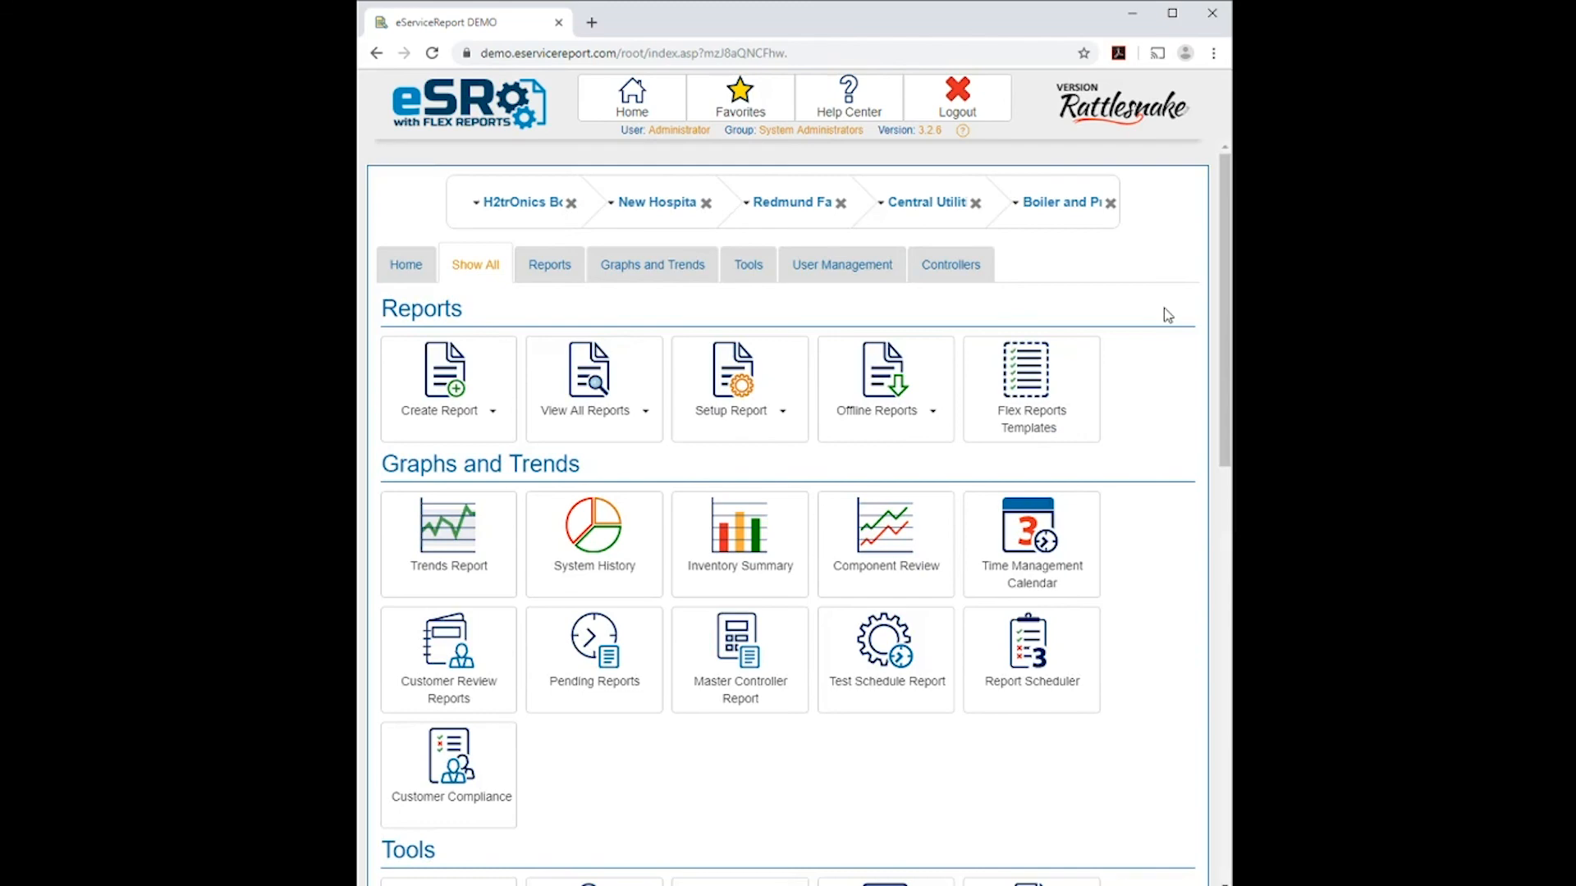
- Create a new Flex Report from the Site Inspection Report template
left_click(448, 396)
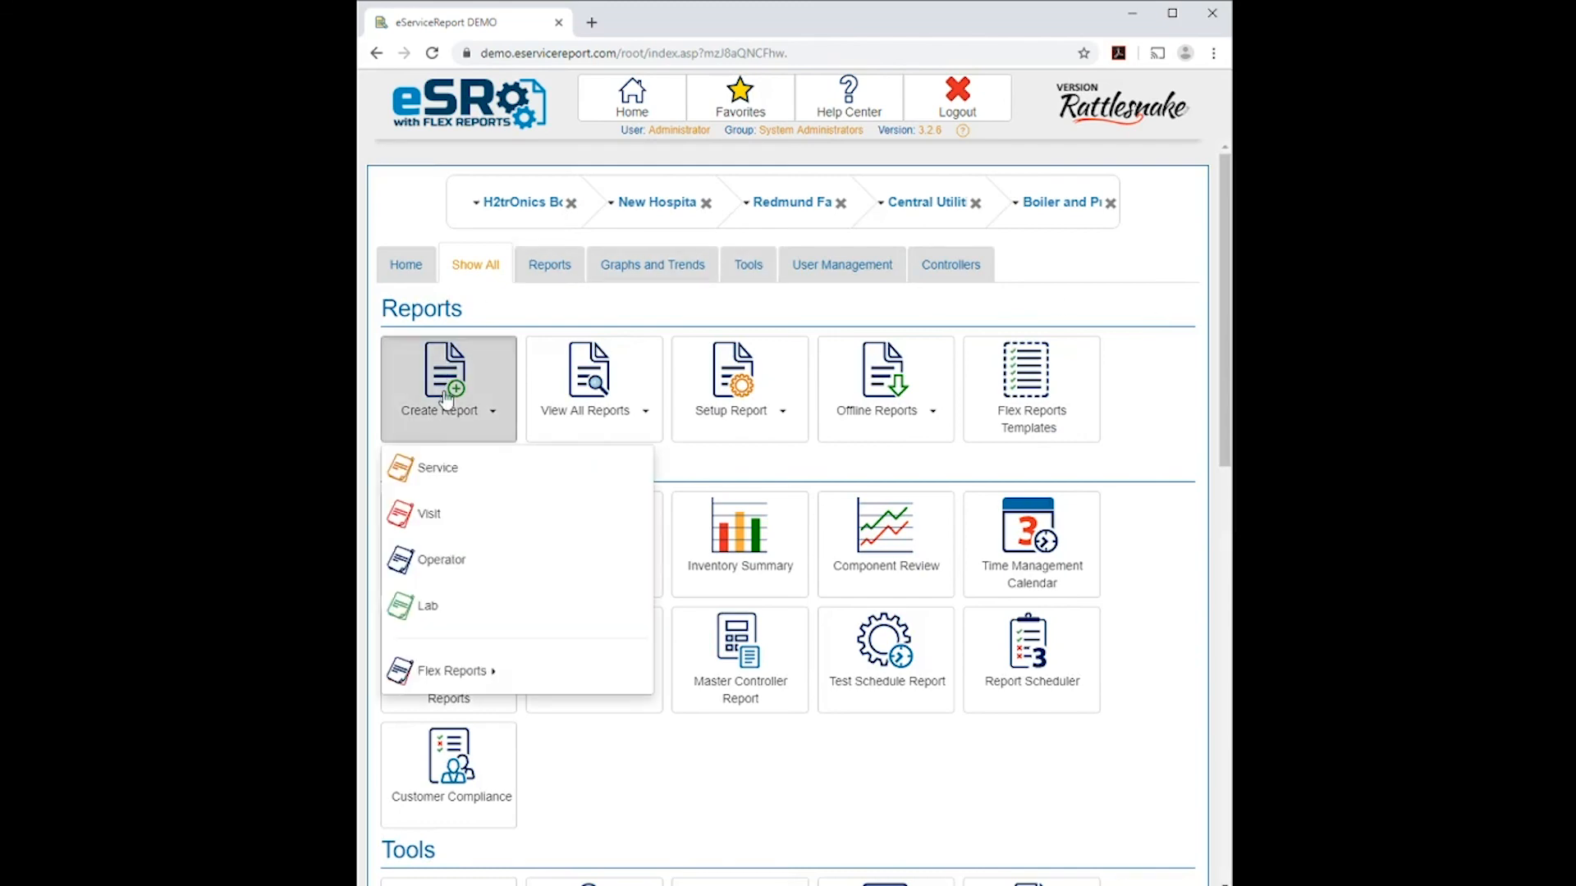
left_click(418, 677)
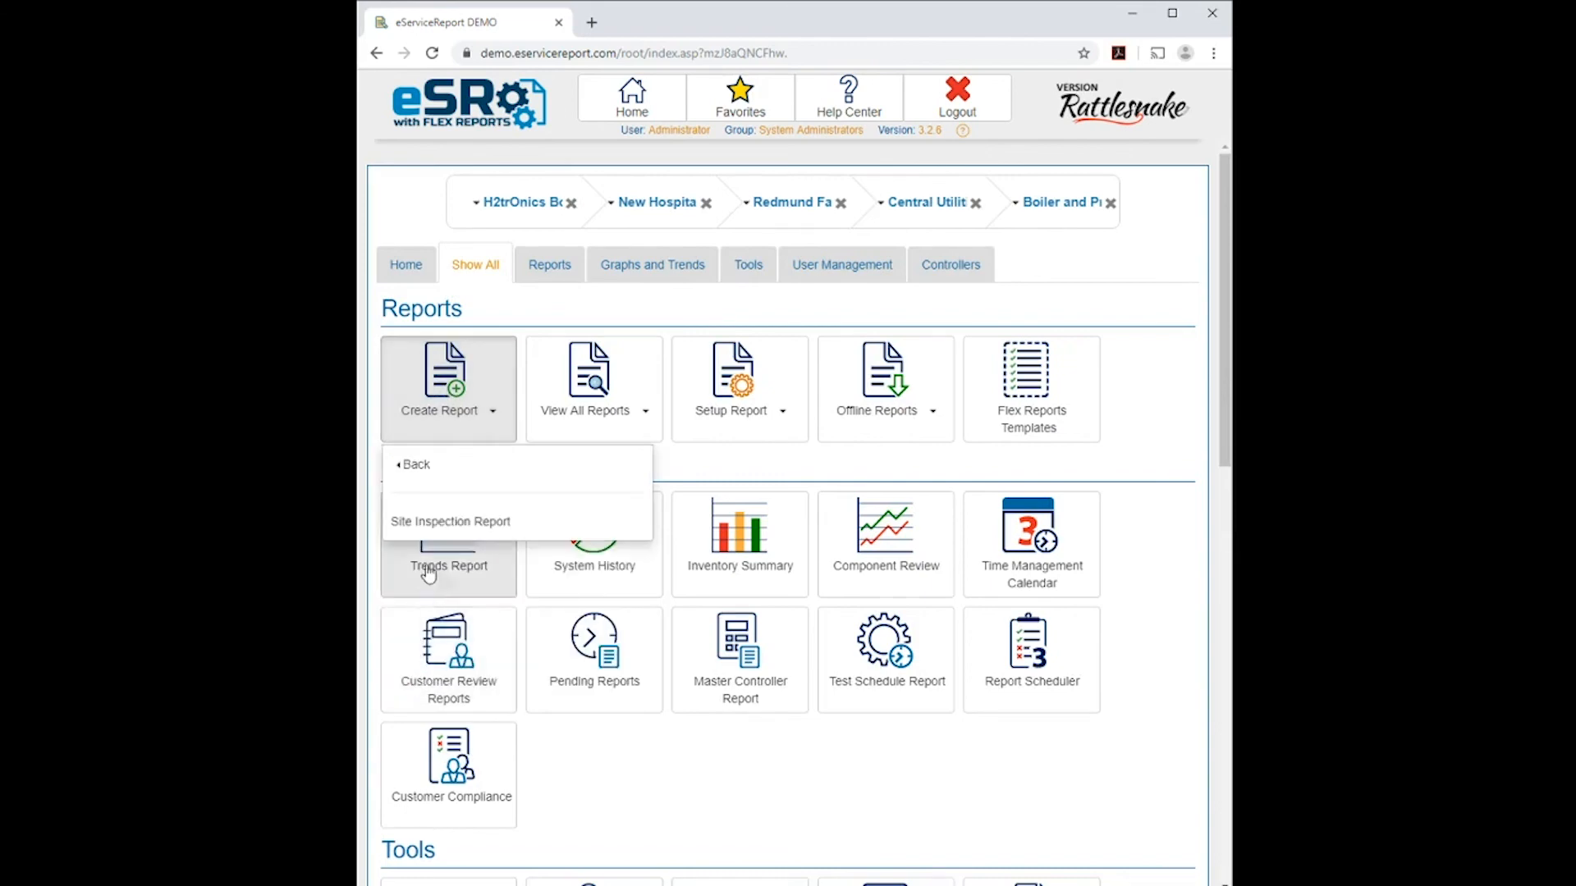
left_click(433, 525)
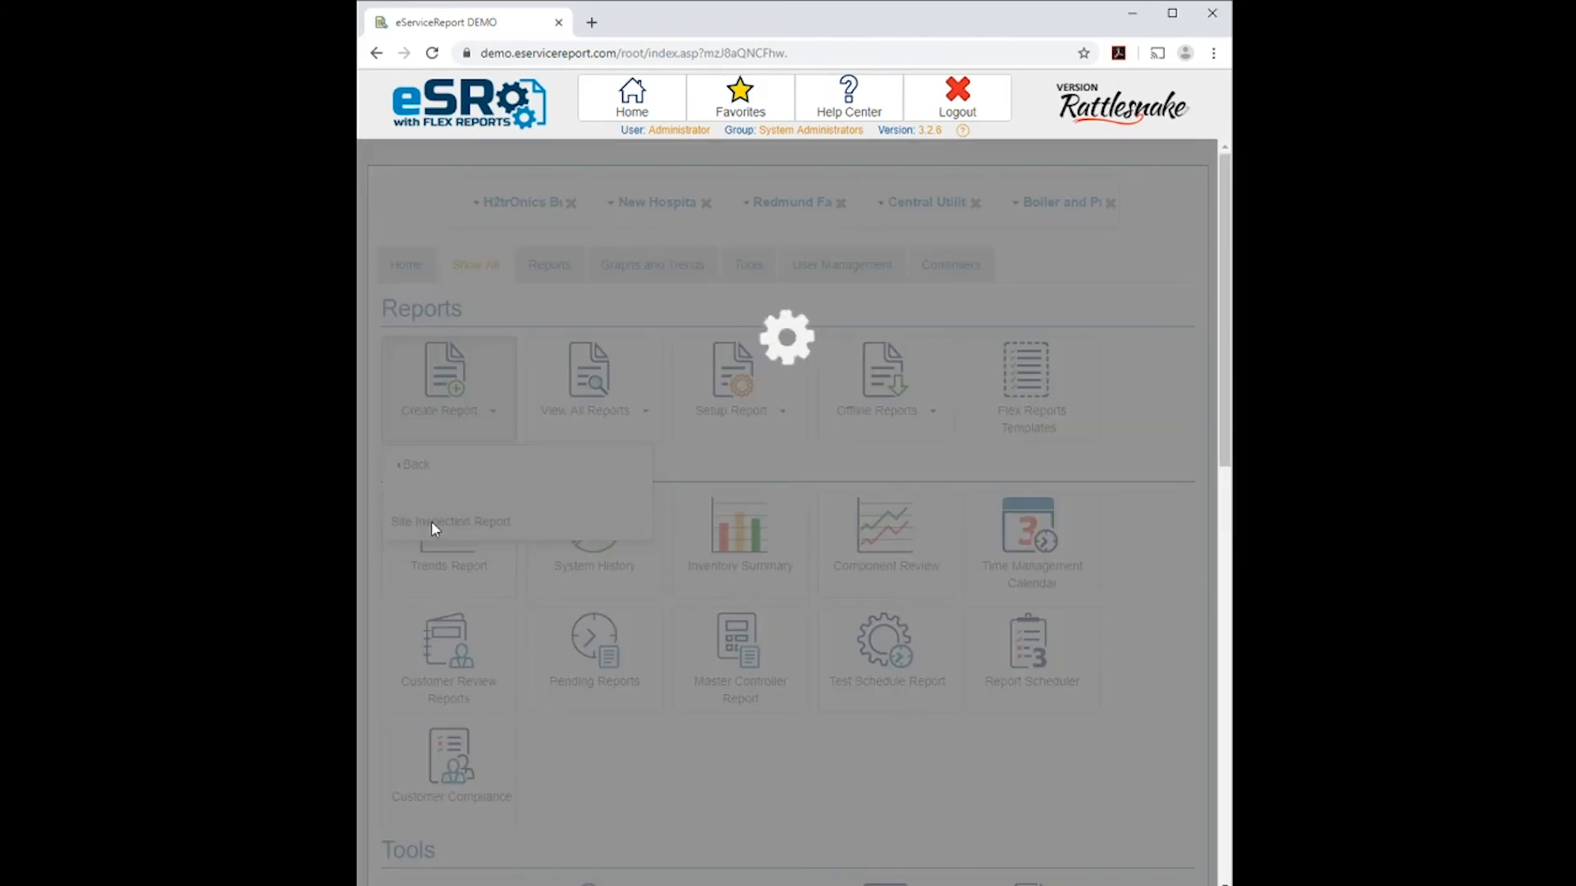